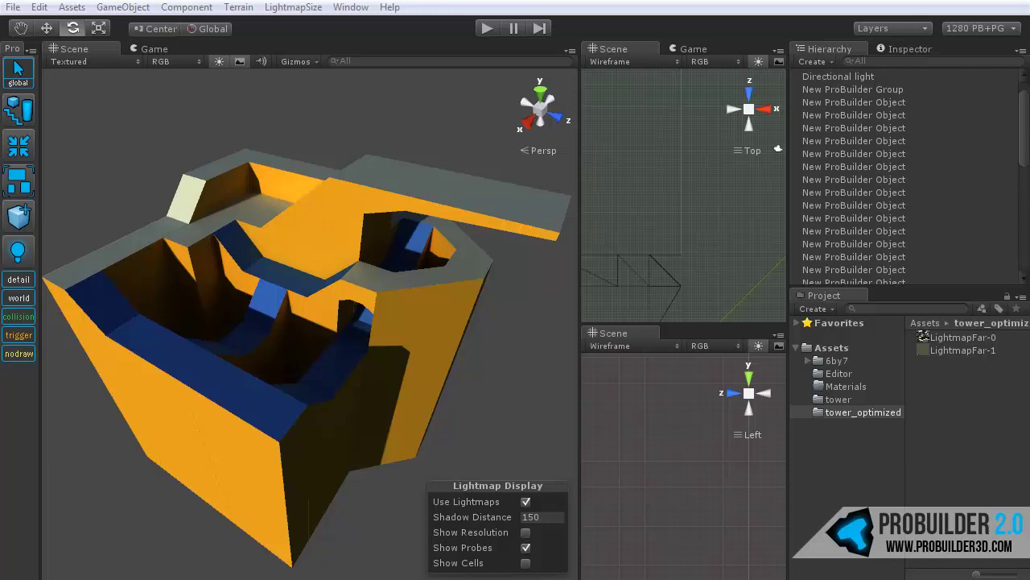
mouse_move(386, 336)
alt+mouse_down()
mouse_move(384, 324)
mouse_move(383, 347)
alt+mouse_up()
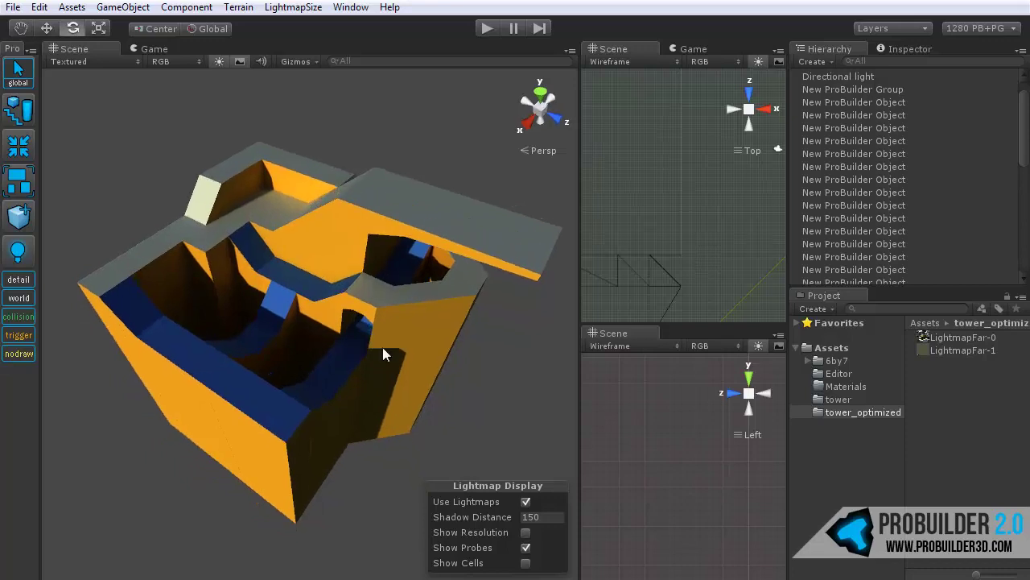
mouse_move(382, 347)
alt+mouse_down()
mouse_move(404, 371)
mouse_move(393, 340)
alt+mouse_up()
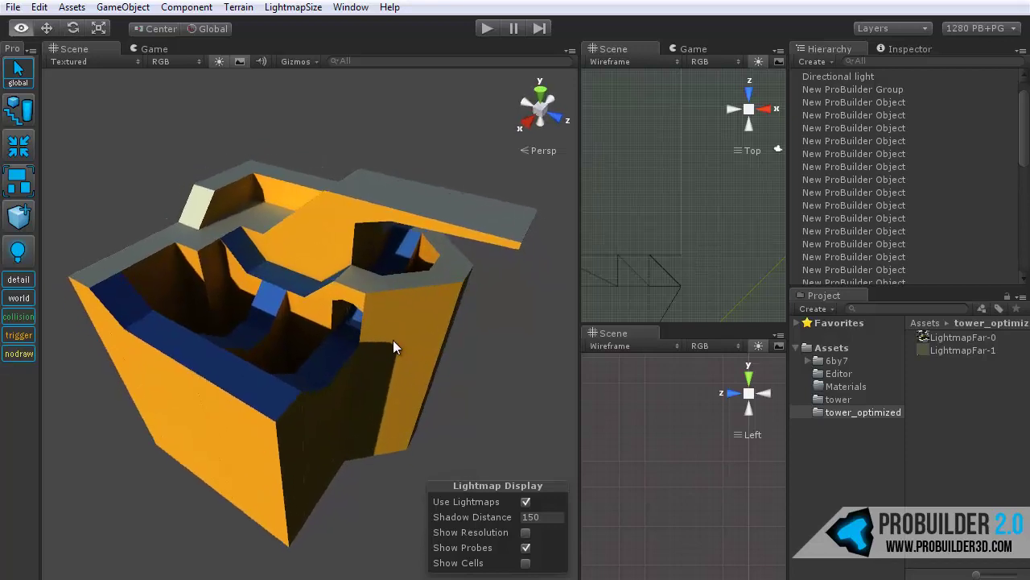
scroll(392, 354, up, 1)
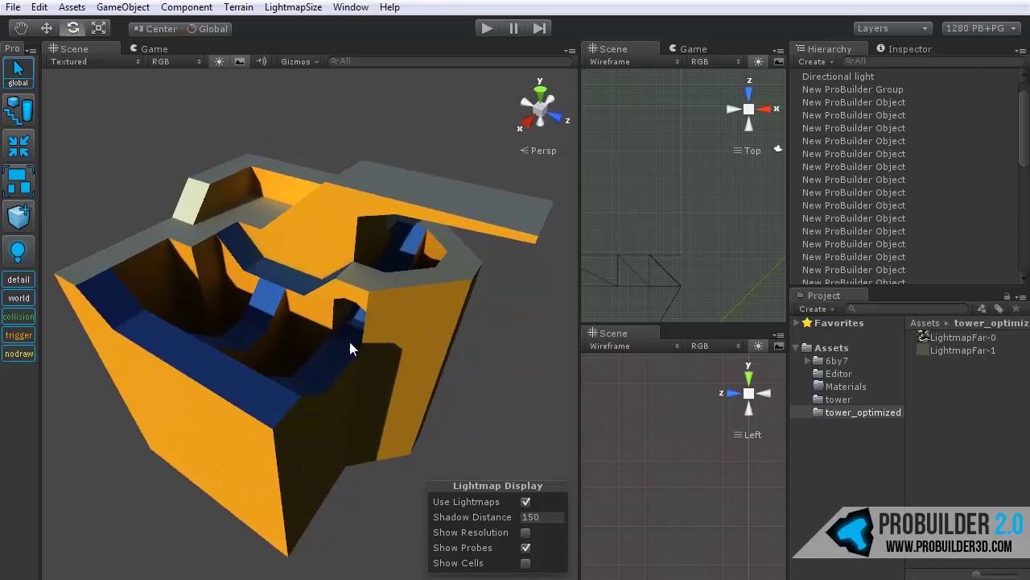
scroll(338, 351, up, 3)
mouse_move(334, 356)
alt+mouse_down()
mouse_move(450, 345)
mouse_move(257, 359)
mouse_move(353, 320)
mouse_move(309, 401)
mouse_move(319, 360)
mouse_move(309, 357)
mouse_move(331, 371)
alt+mouse_up()
scroll(320, 360, down, 3)
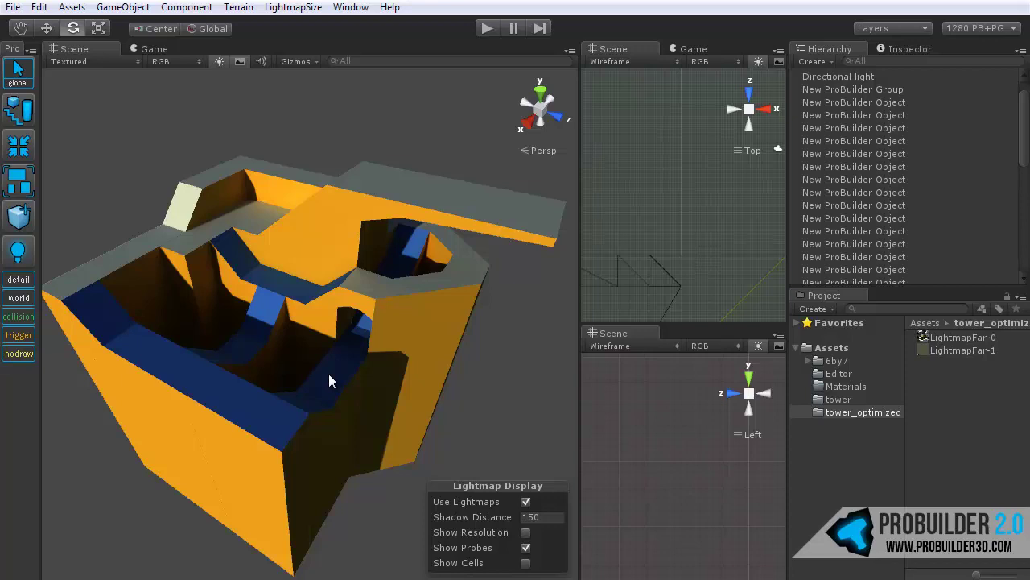
middle_drag(317, 367, 312, 320)
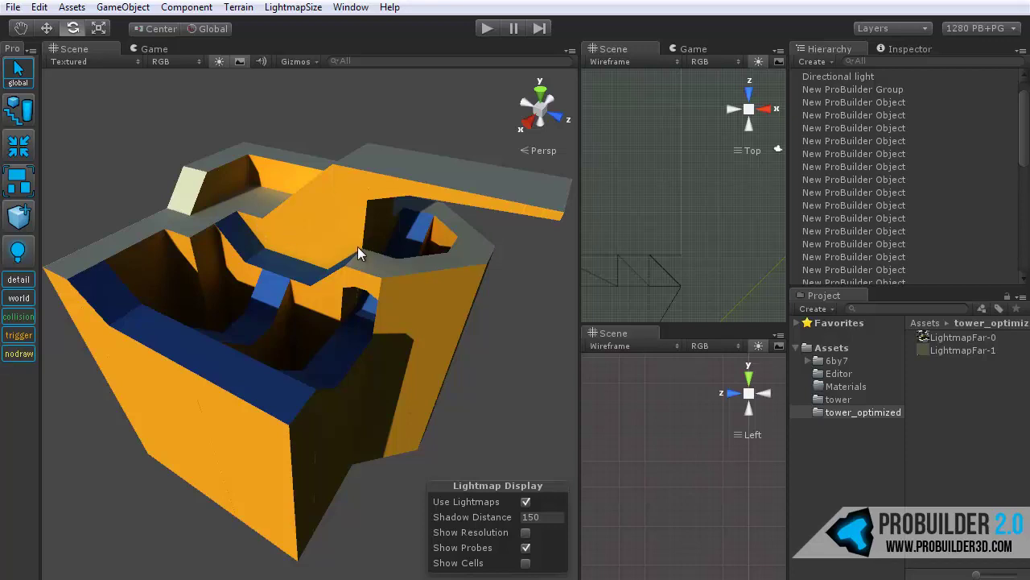
Inspect the LightmapFar-1 and LightmapFar-0 textures in an enlarged preview, and check the Lightmapping window.
click(942, 339)
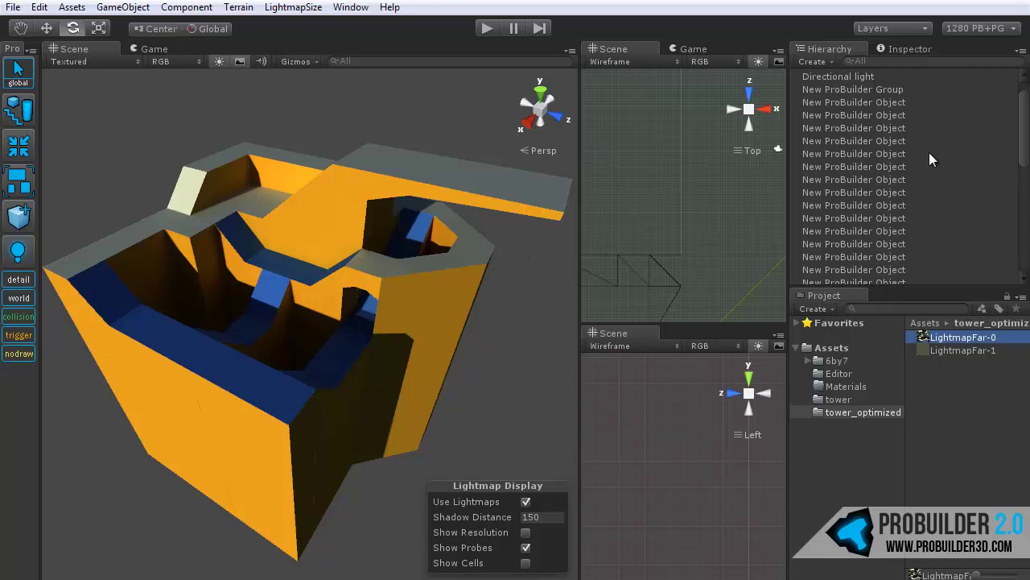
click(907, 48)
click(954, 352)
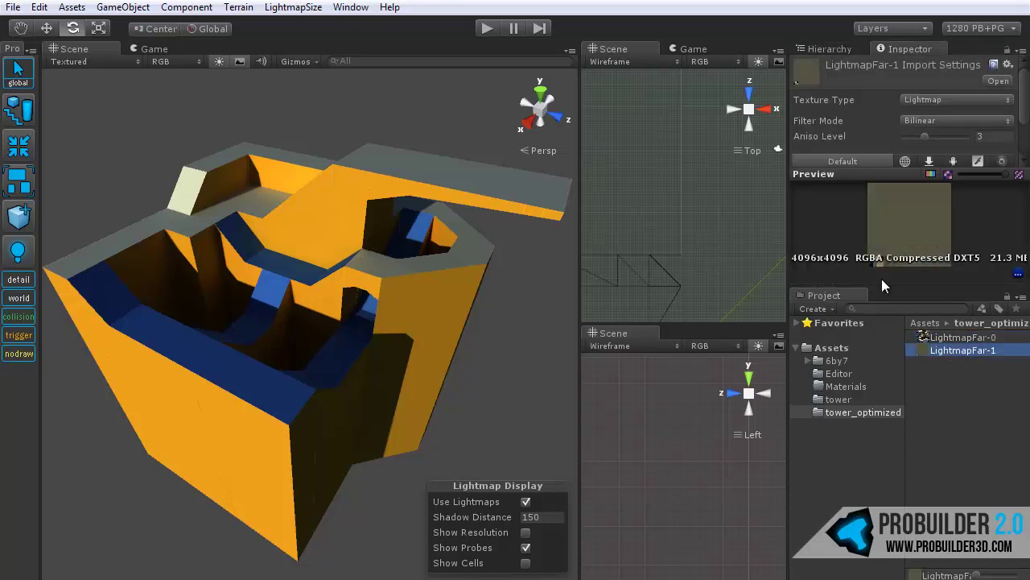
drag(884, 286, 884, 365)
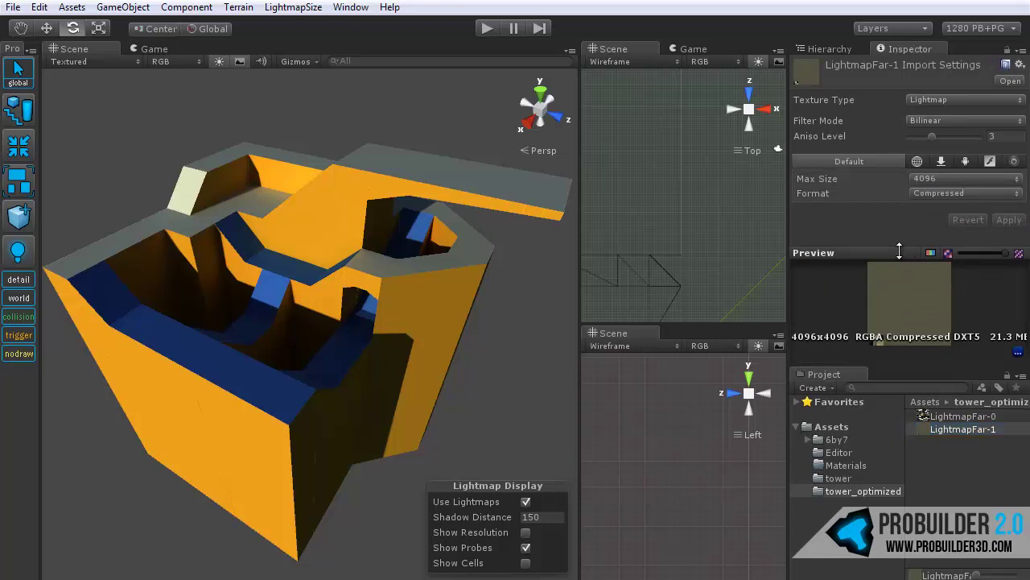
drag(899, 254, 898, 176)
click(947, 417)
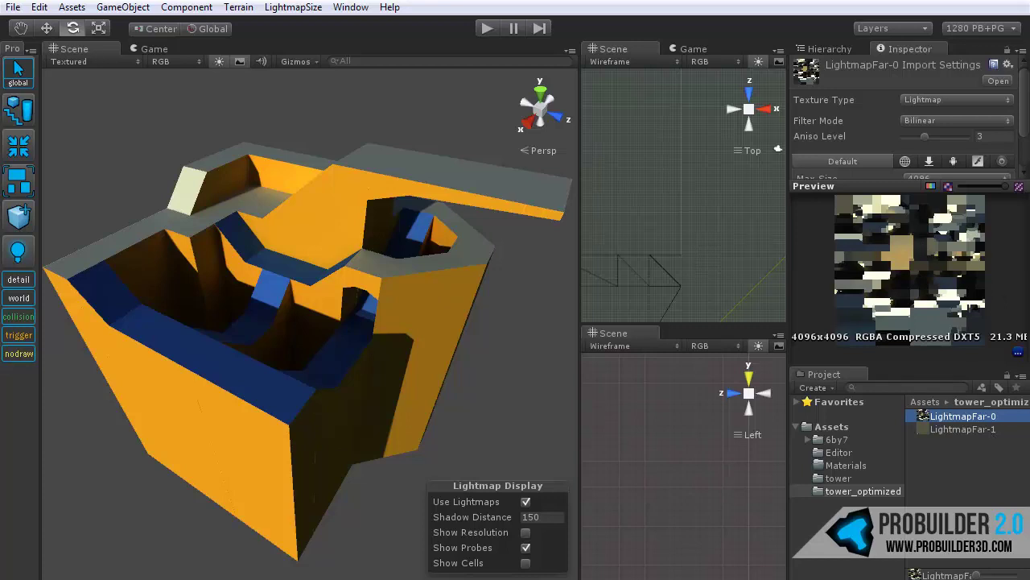
drag(1029, 40, 831, 61)
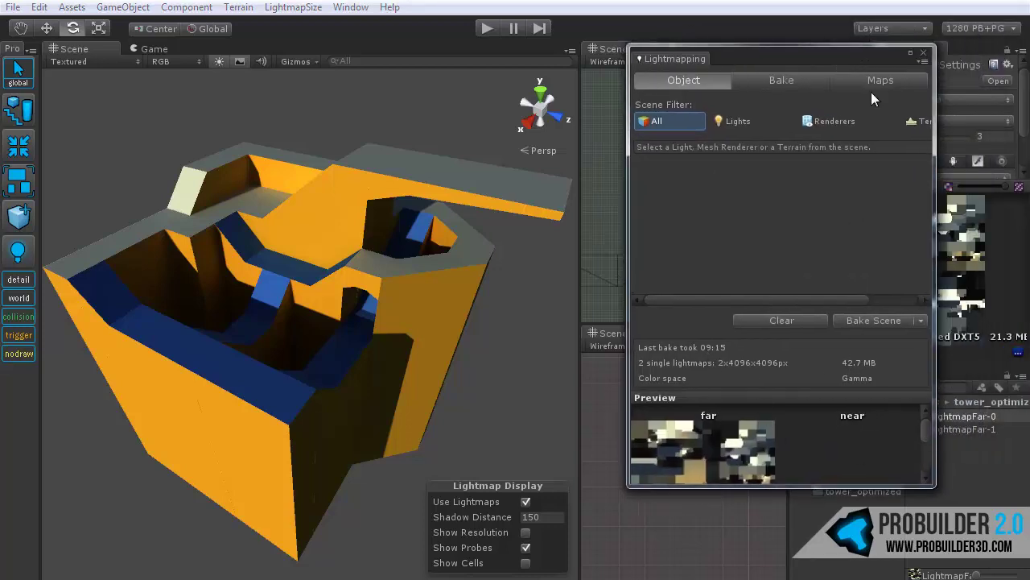
click(924, 54)
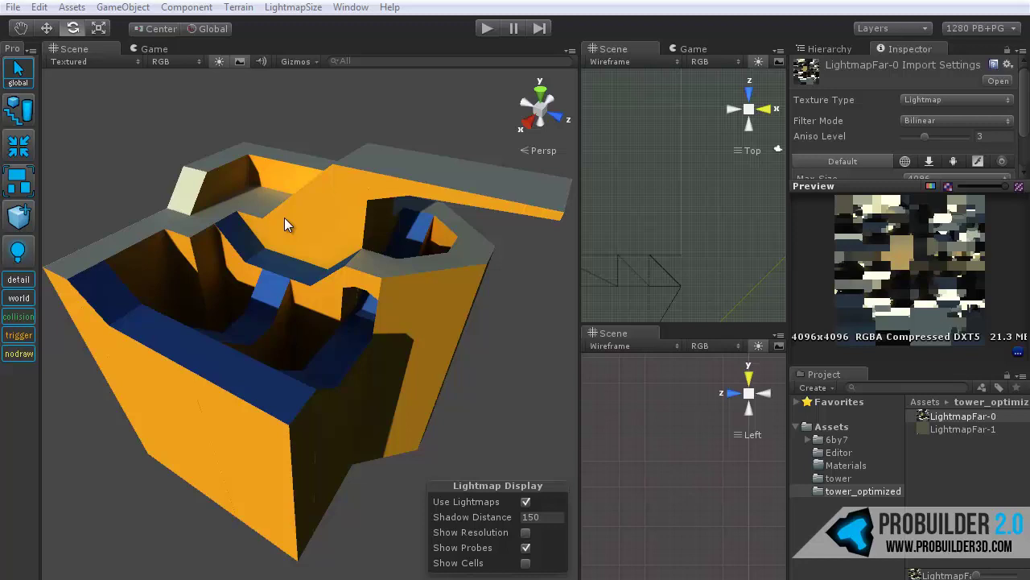
Examine the lightmapped tower's ledge, walkway and outer walls up close from several sides.
middle_drag(284, 218, 352, 268)
scroll(334, 225, up, 4)
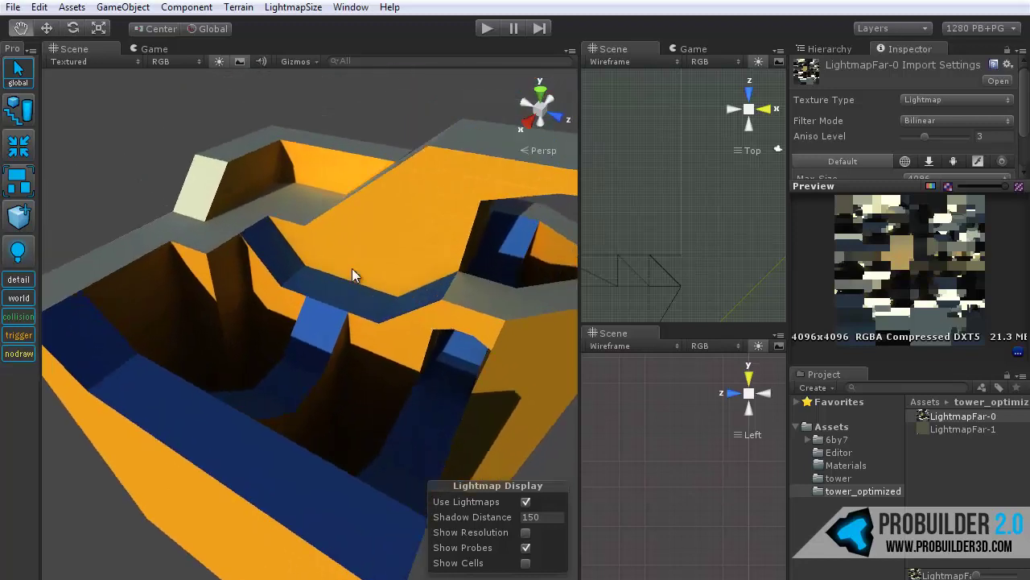
alt+drag(352, 268, 398, 312)
middle_drag(412, 261, 417, 313)
scroll(414, 307, up, 4)
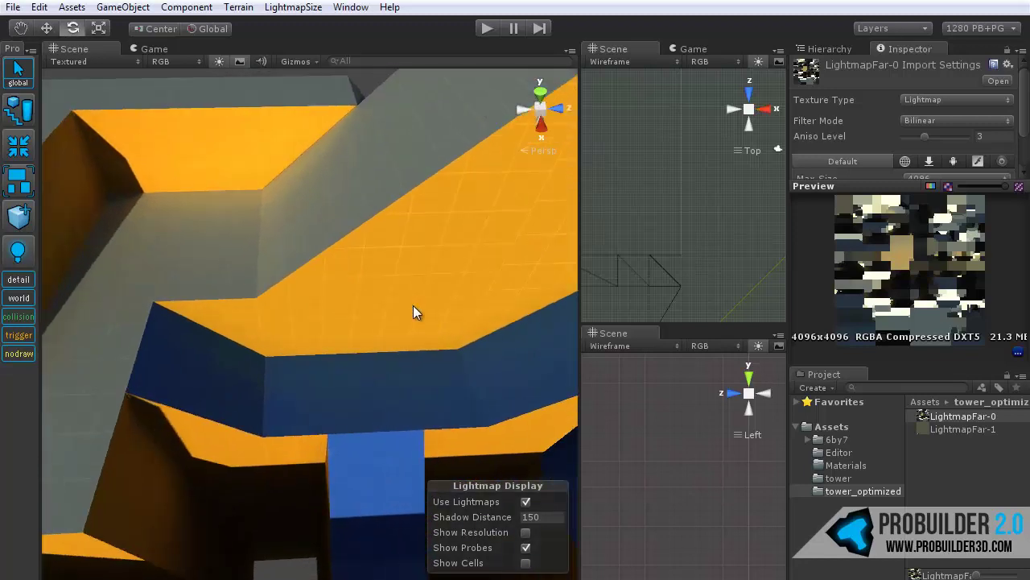
middle_drag(257, 247, 447, 326)
scroll(467, 323, up, 4)
alt+drag(492, 320, 216, 324)
scroll(321, 290, up, 1)
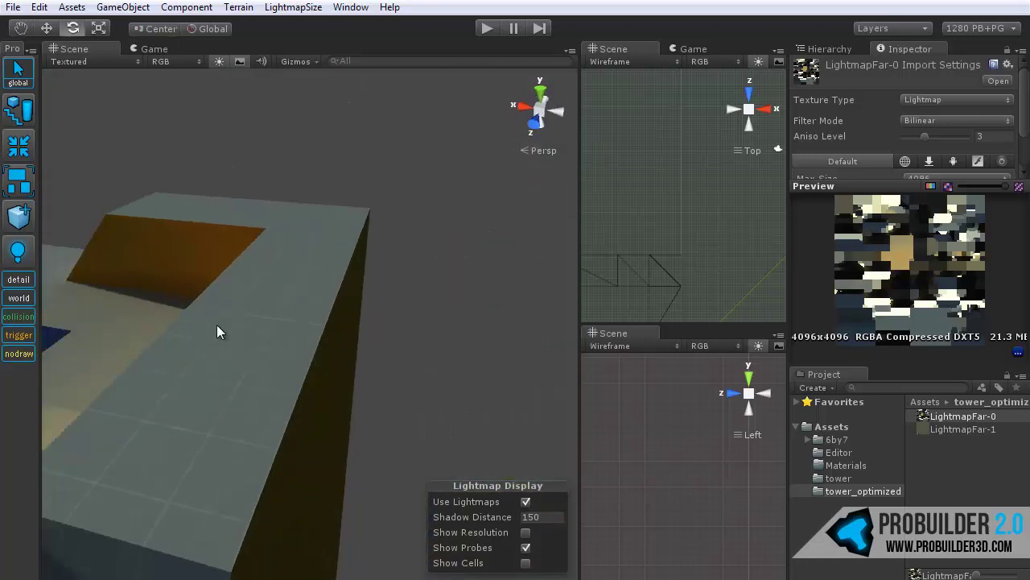
middle_drag(216, 324, 333, 292)
scroll(328, 293, down, 5)
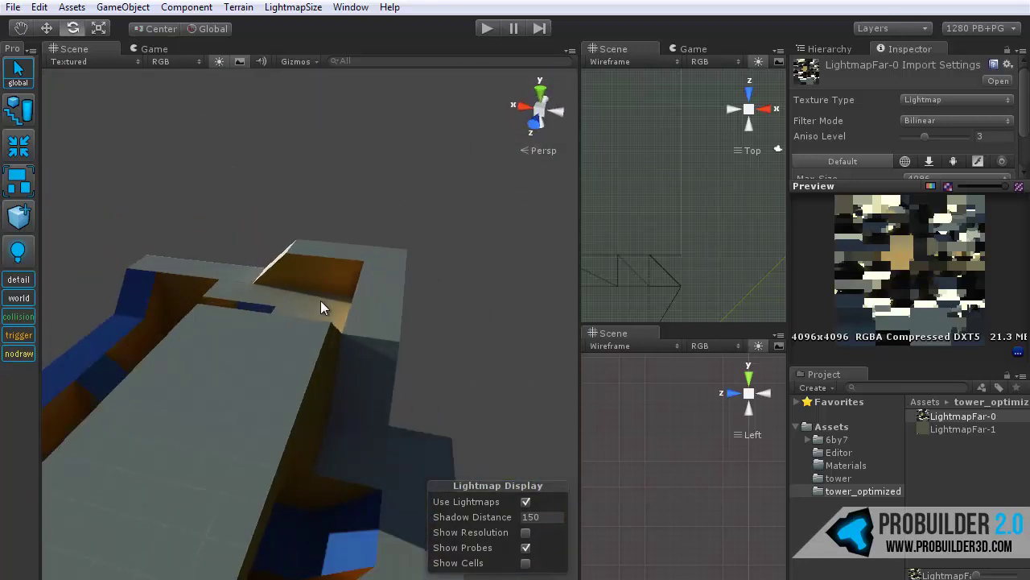
alt+drag(321, 300, 361, 144)
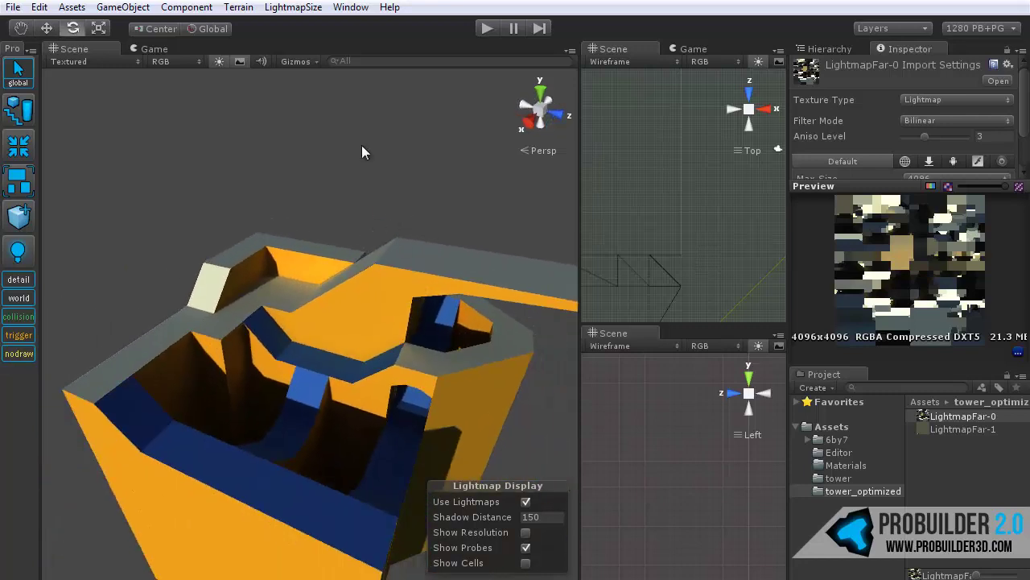
Run the scene in the Game view with statistics shown, and compare the LightmapFar-1 and LightmapFar-0 textures.
click(153, 49)
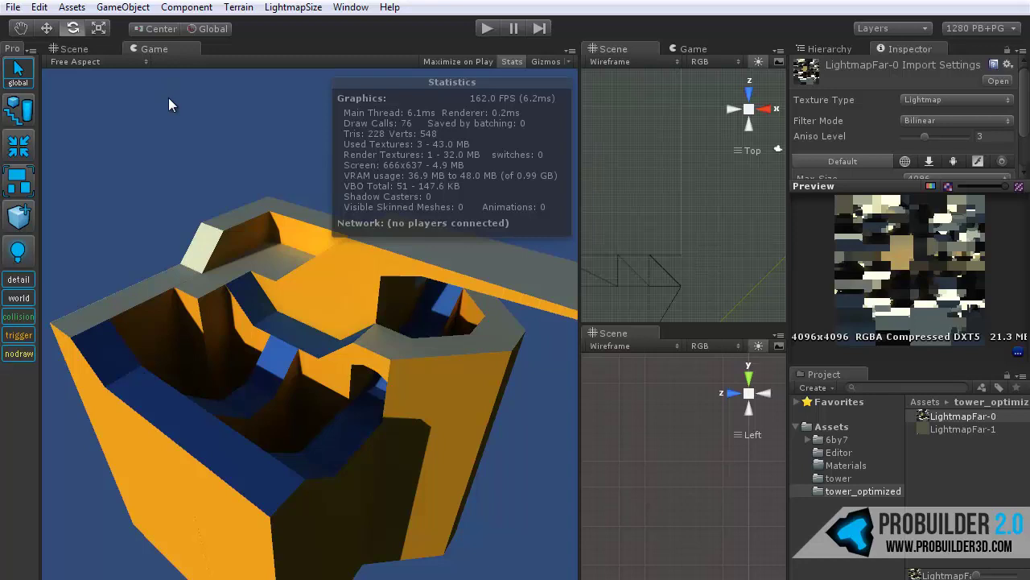
click(488, 29)
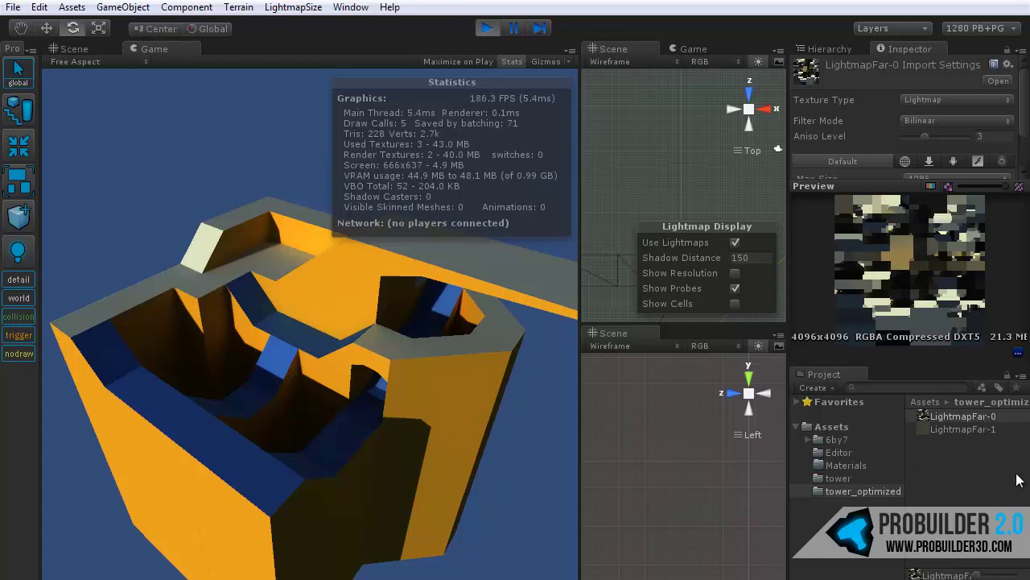
click(961, 429)
click(967, 415)
click(969, 427)
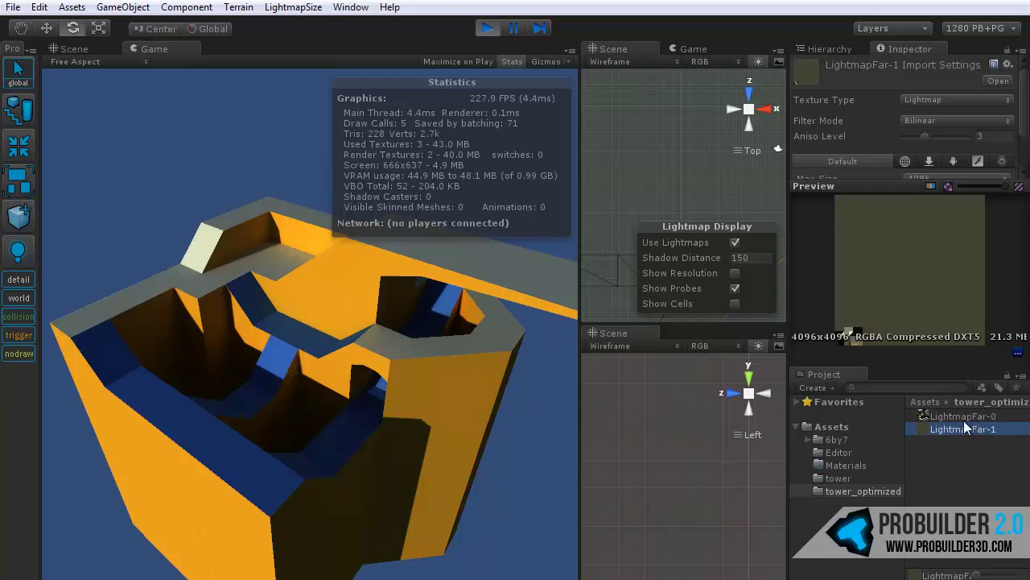
Stop play mode and return to the Scene view.
click(491, 27)
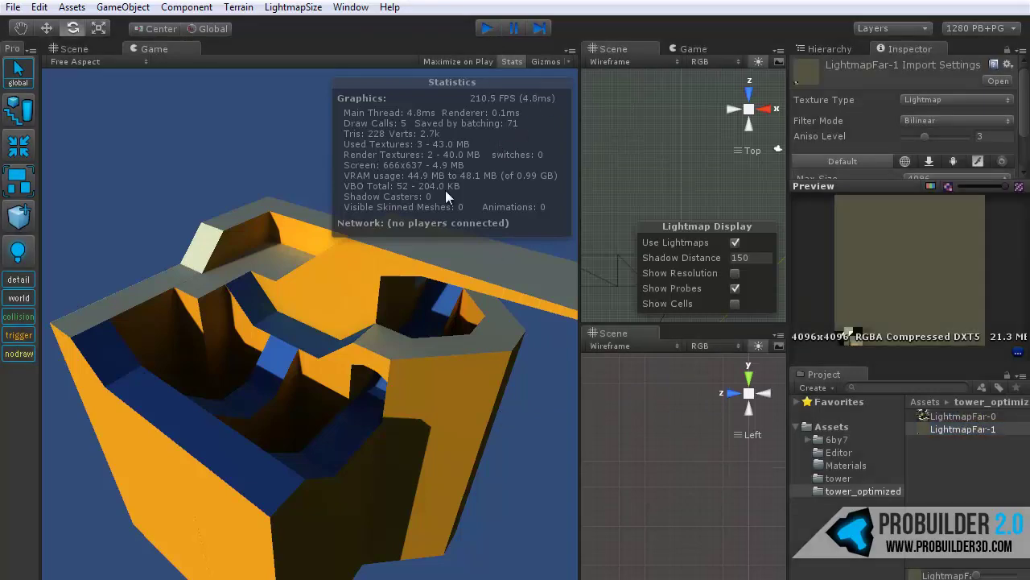
key(ctrl+p)
click(71, 50)
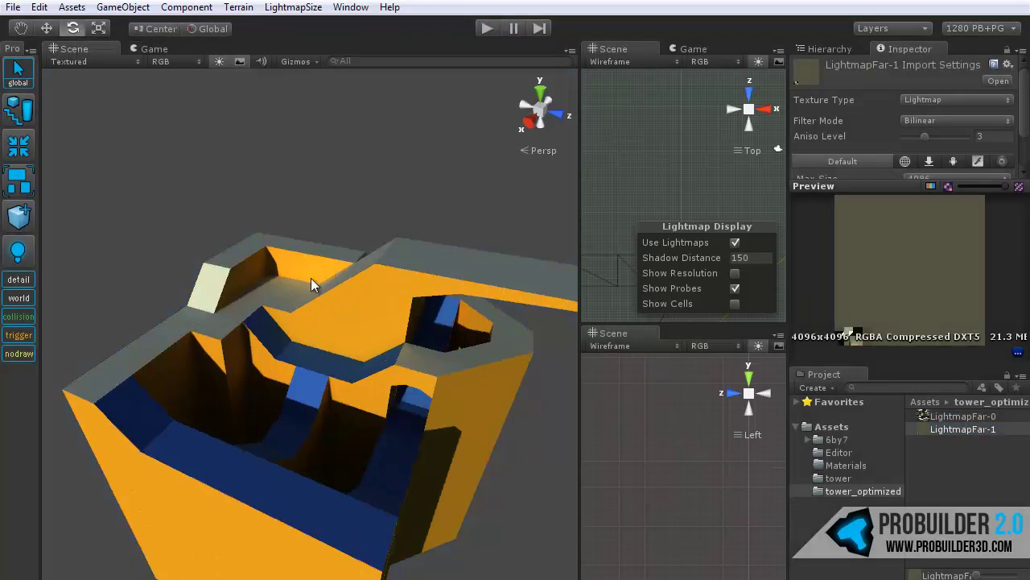
Examine the corner and shadows of the tower's upper ledge, selecting the sloped wall block there.
mouse_move(315, 335)
alt+mouse_down()
mouse_move(327, 364)
mouse_move(307, 335)
mouse_move(346, 366)
mouse_move(409, 352)
mouse_move(305, 352)
alt+mouse_up()
scroll(308, 351, up, 5)
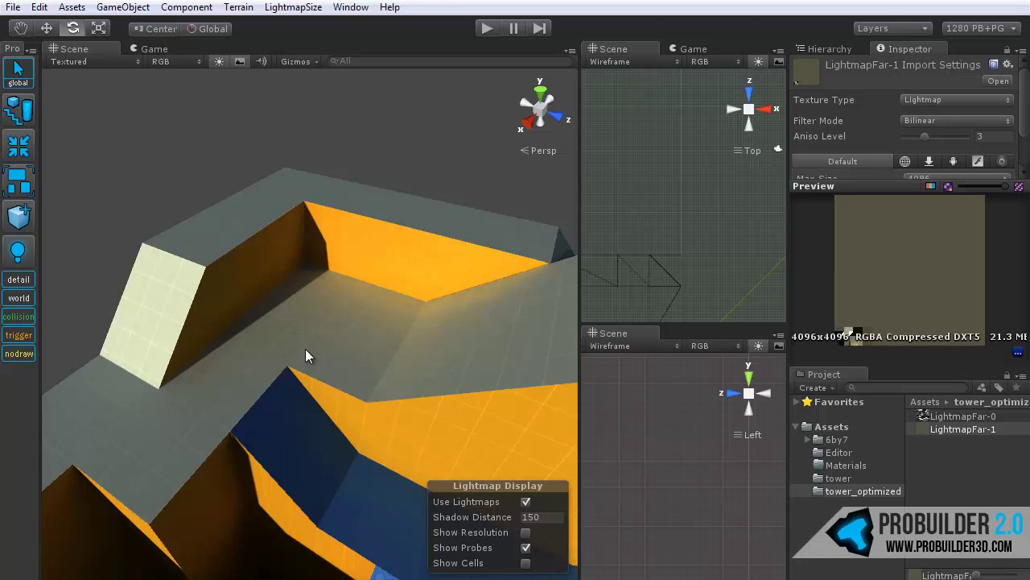
mouse_move(305, 353)
alt+mouse_down()
mouse_move(332, 340)
mouse_move(303, 338)
alt+mouse_up()
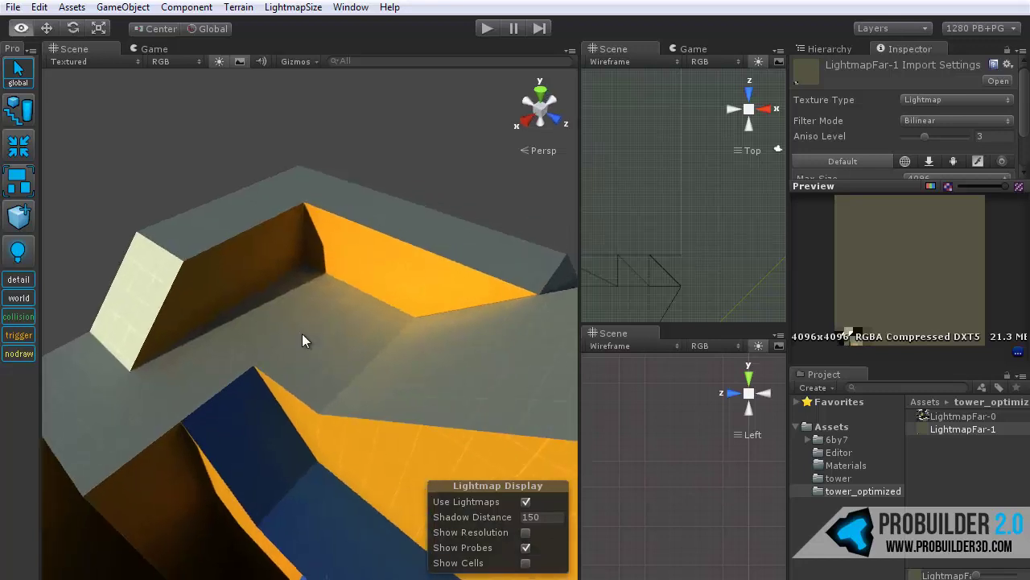
scroll(318, 322, up, 4)
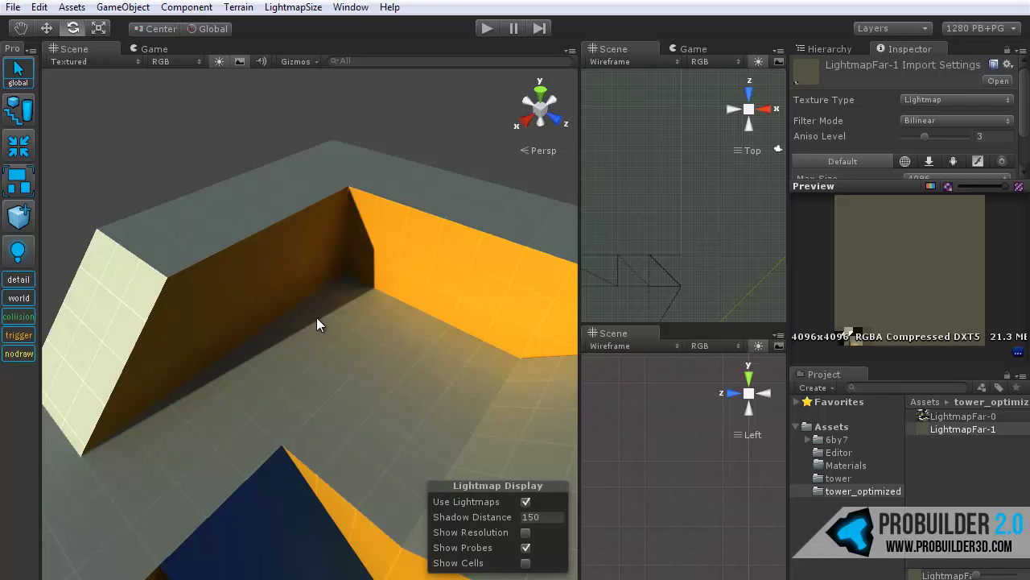
alt+drag(308, 322, 329, 346)
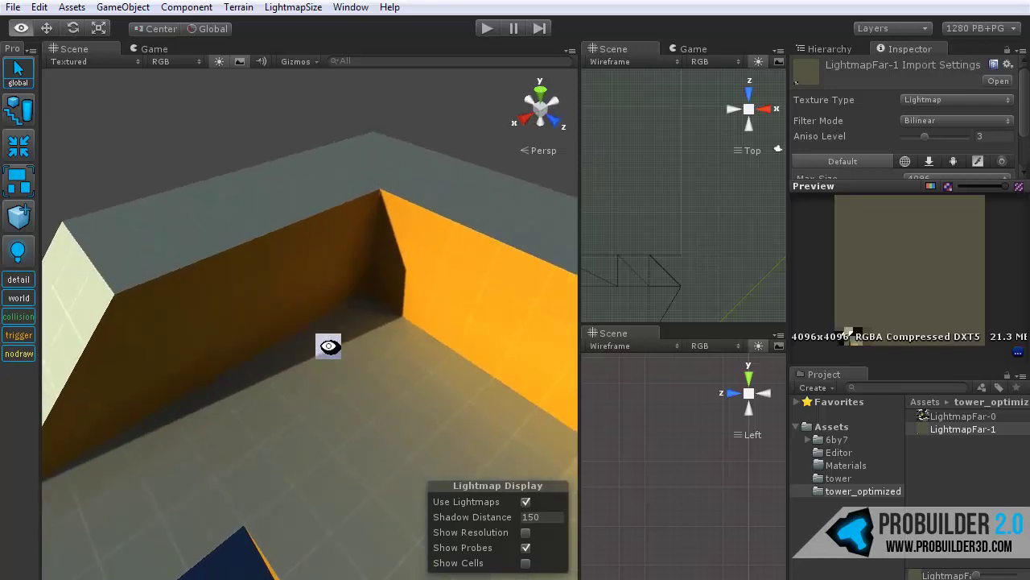
click(276, 272)
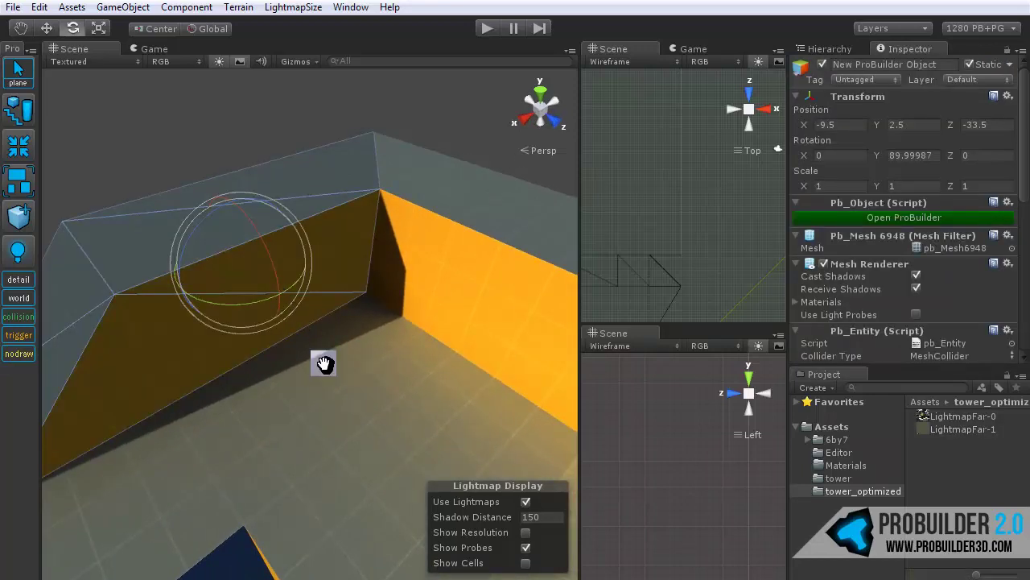
middle_drag(324, 364, 382, 377)
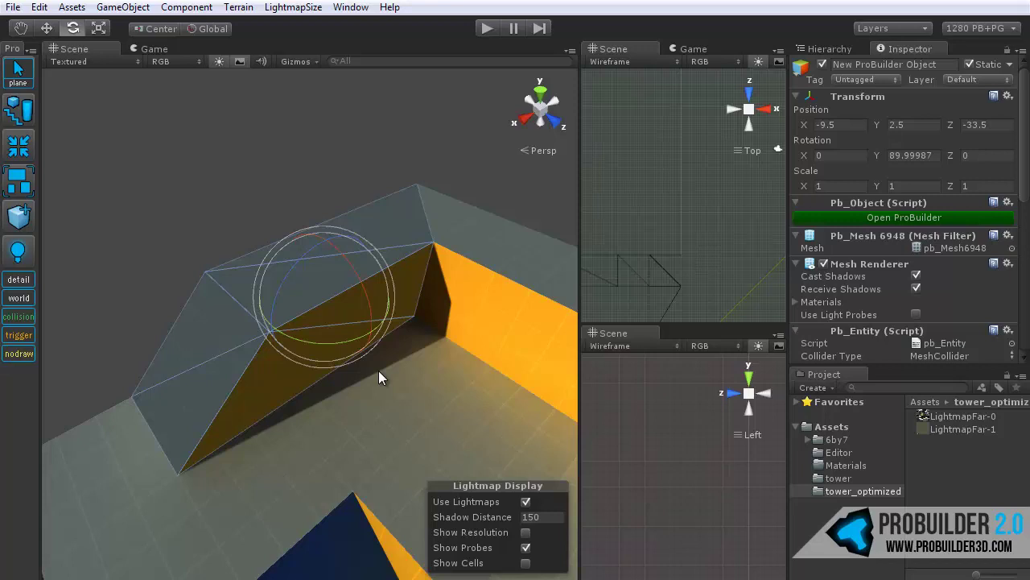
alt+drag(452, 387, 430, 410)
scroll(429, 409, down, 2)
middle_drag(536, 374, 471, 339)
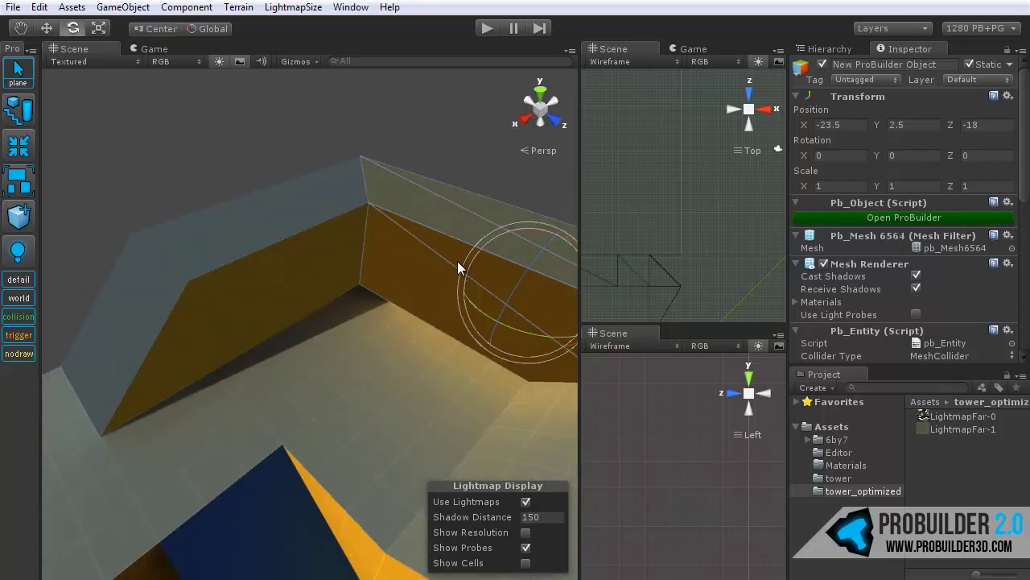
Reselect the sloped wall block on the upper ledge, generate the lightmaps and dismiss the completion message.
click(310, 243)
alt+drag(310, 242, 314, 335)
click(20, 253)
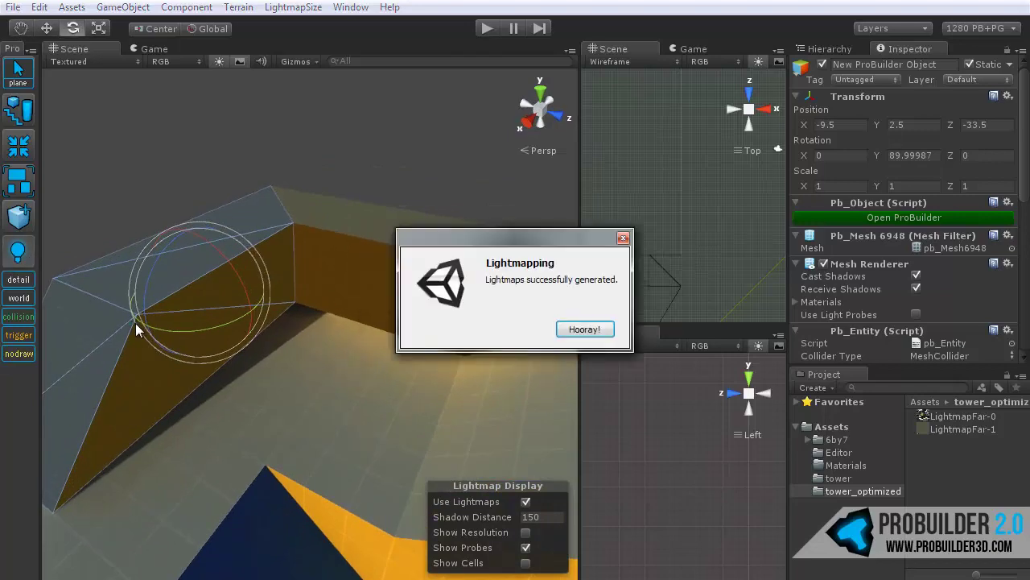
click(586, 330)
Lift the sloped wall block straight up to a Y position of about 8.63.
alt+drag(550, 334, 345, 306)
key(w)
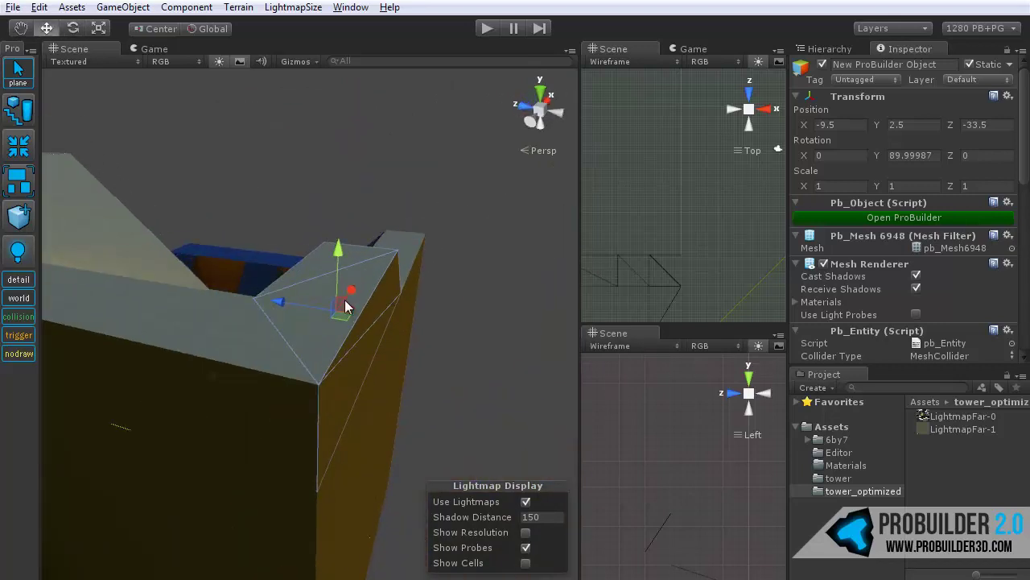
drag(338, 254, 351, 104)
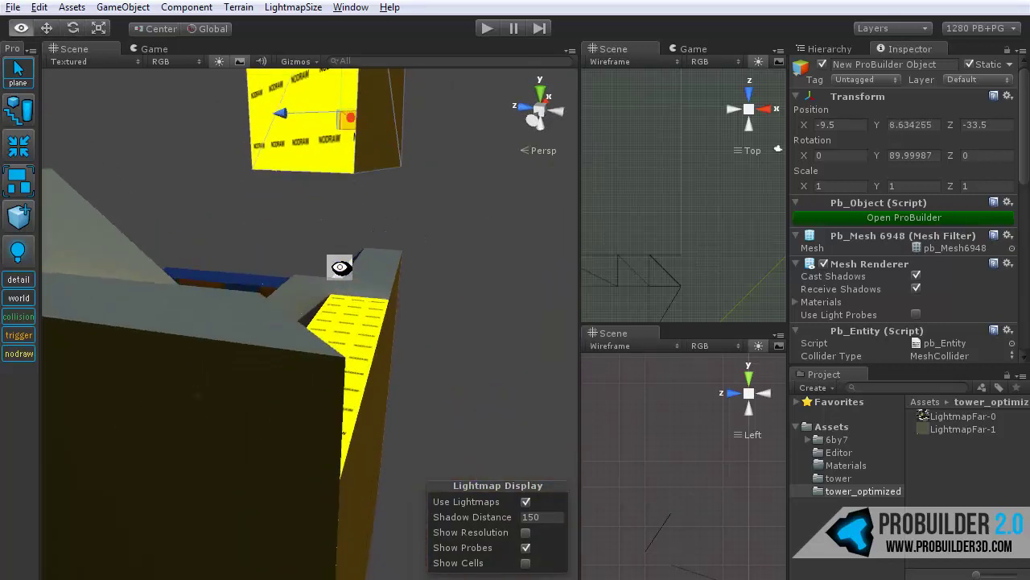
Examine the NoDraw faces under the lifted wall block and on the surfaces it covered, and undo the move.
alt+drag(338, 265, 100, 343)
scroll(280, 368, down, 3)
alt+drag(207, 393, 501, 313)
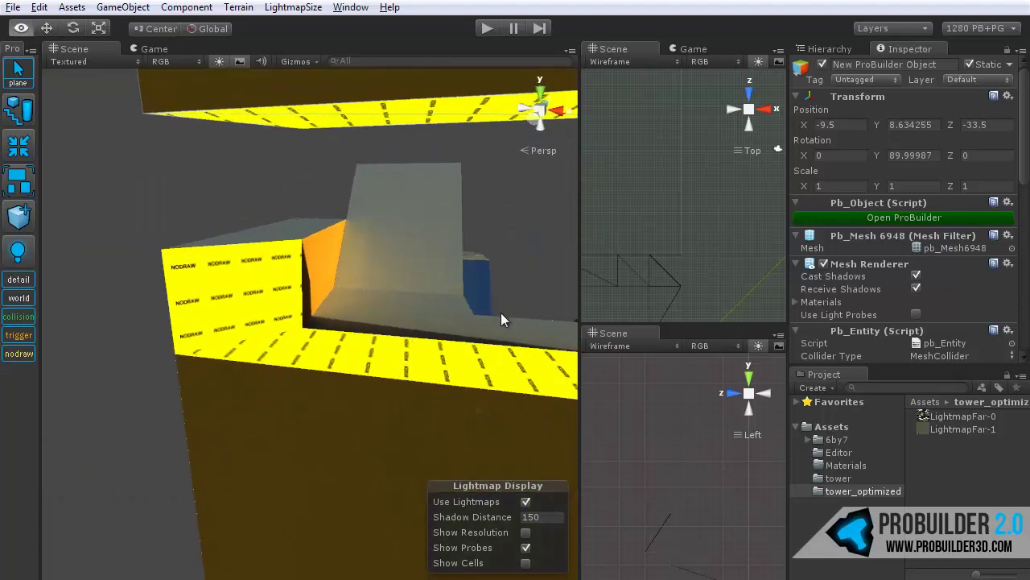
scroll(328, 284, down, 1)
alt+drag(328, 281, 262, 411)
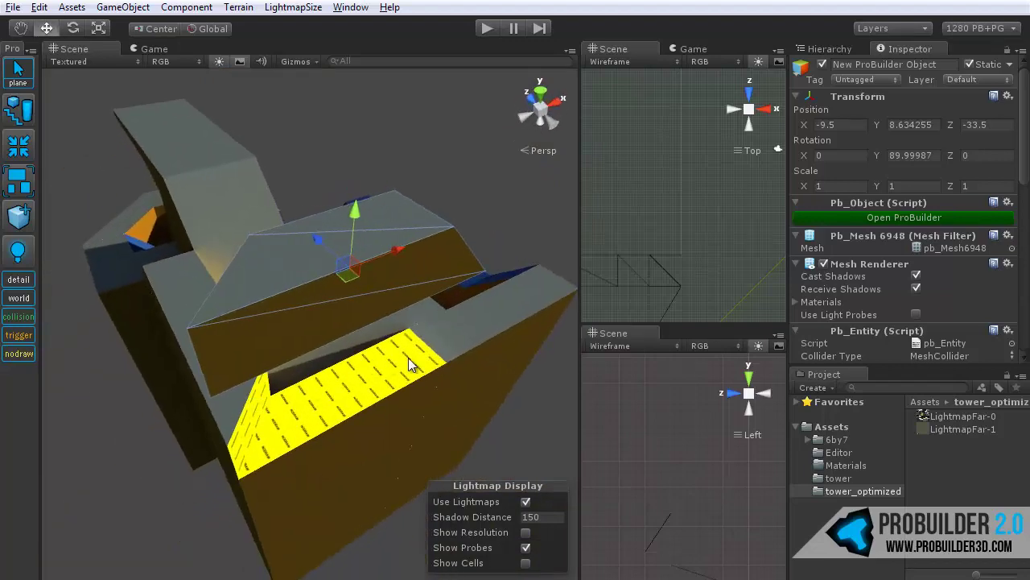
alt+drag(408, 357, 362, 365)
key(ctrl+z)
Add a new ProBuilder cube on the upper ledge's floor, near the sloped wall block.
alt+drag(435, 358, 80, 334)
middle_drag(340, 392, 204, 344)
alt+drag(204, 344, 272, 370)
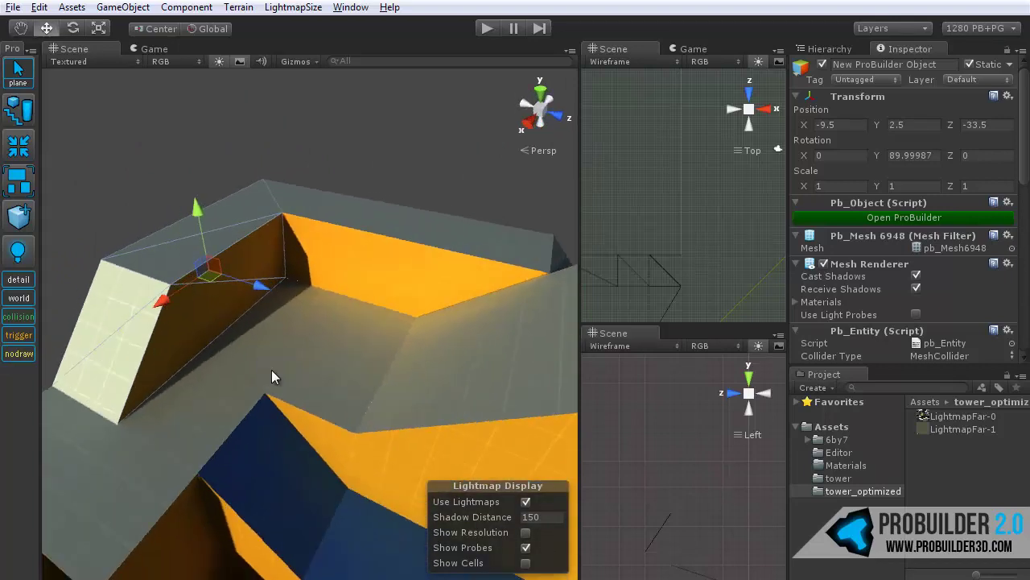
key(ctrl+k)
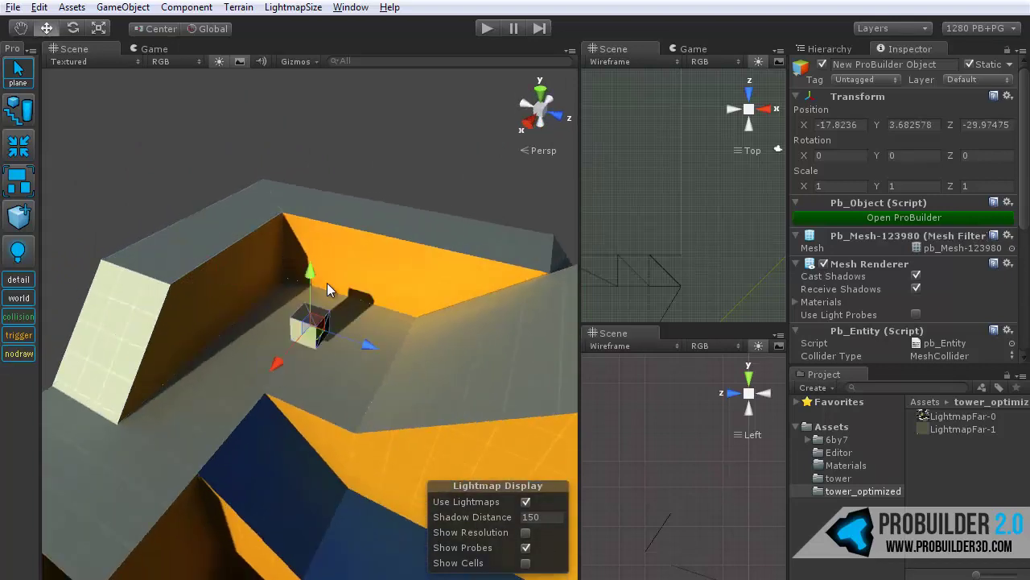
Raise the new cube straight up above the ledge floor to a Y position of about 4.86 and frame it.
drag(307, 254, 307, 238)
key(f)
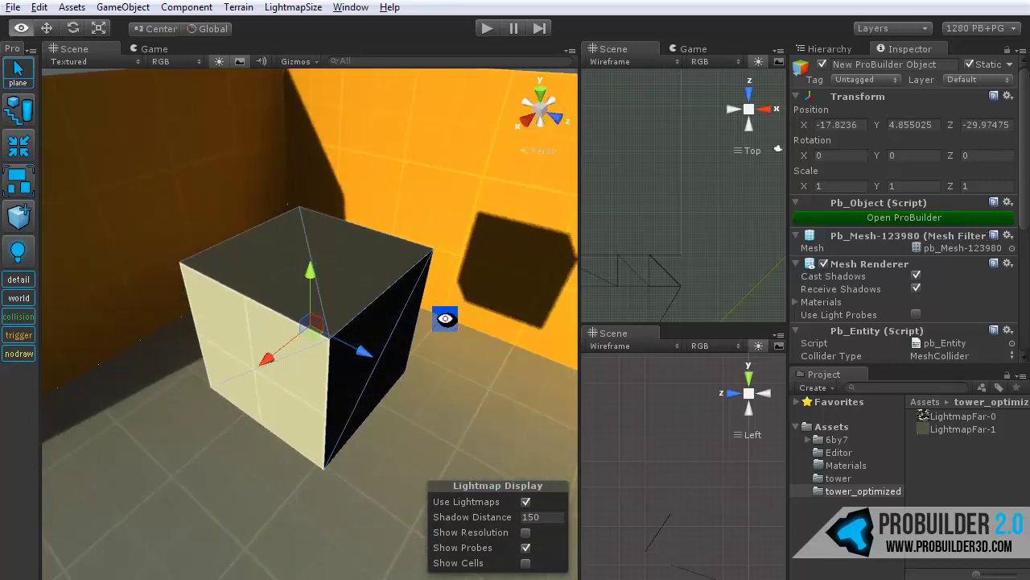
middle_drag(436, 315, 433, 333)
scroll(433, 335, up, 5)
alt+drag(434, 334, 439, 336)
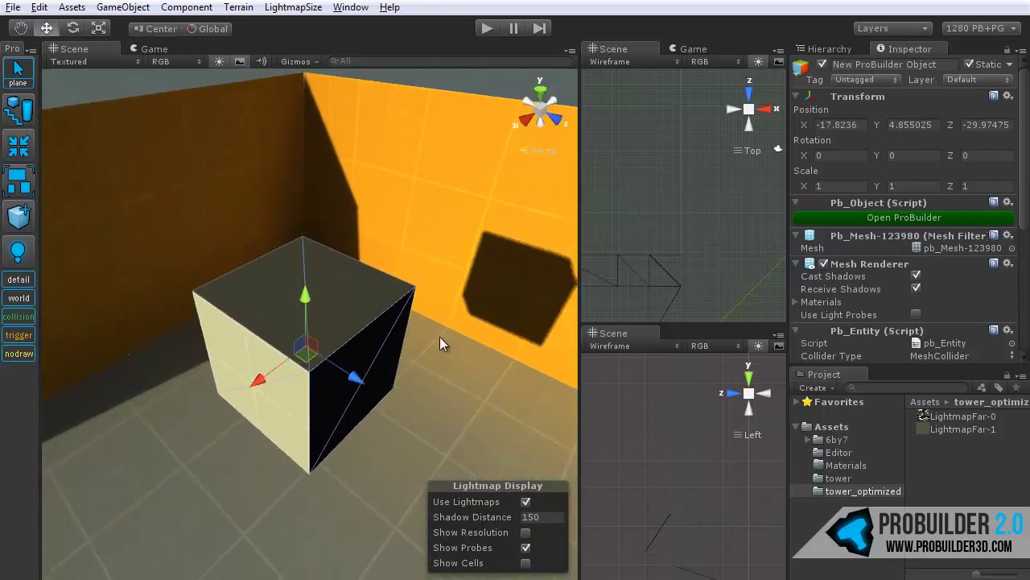
Set the cube's top face and one side face to NoDraw in texture editing, and return to object editing.
key(j)
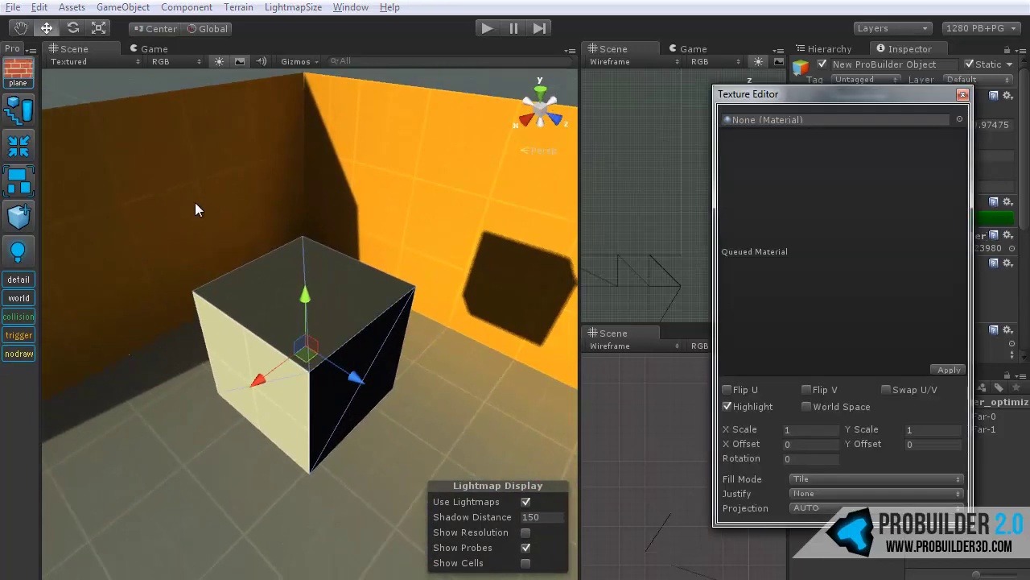
drag(792, 95, 697, 95)
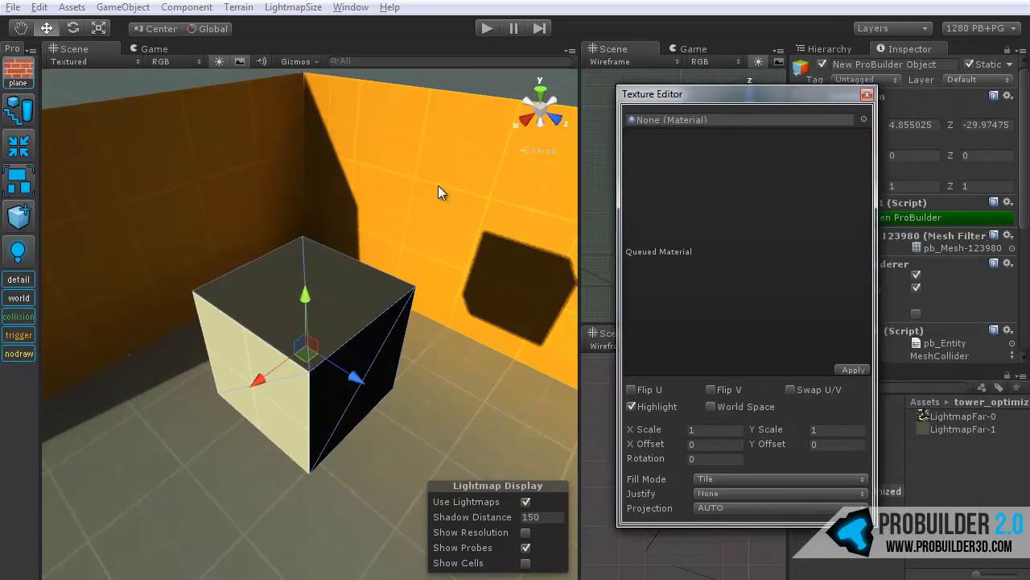
click(258, 290)
alt+drag(236, 315, 259, 352)
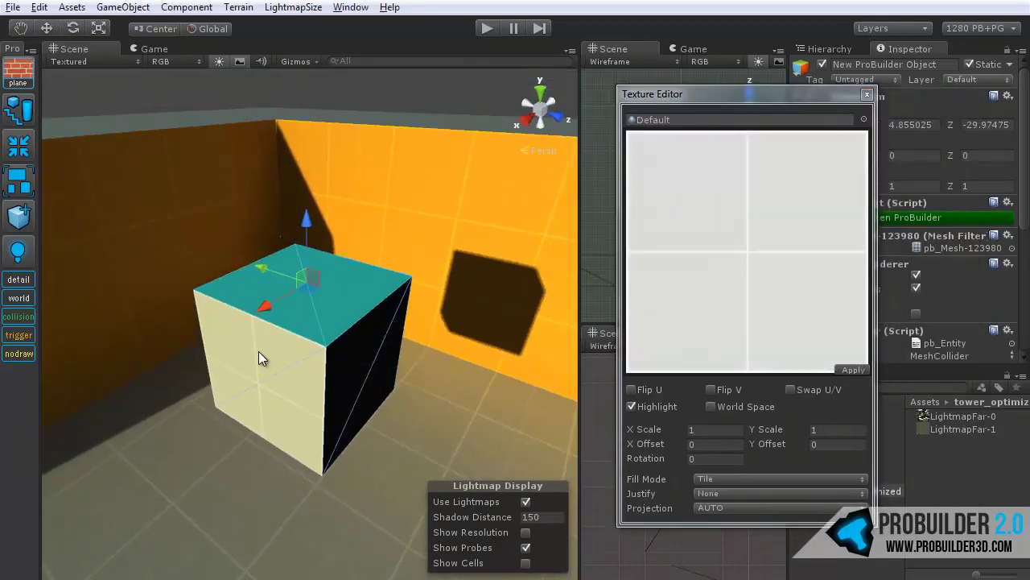
shift+click(359, 352)
alt+drag(421, 361, 258, 377)
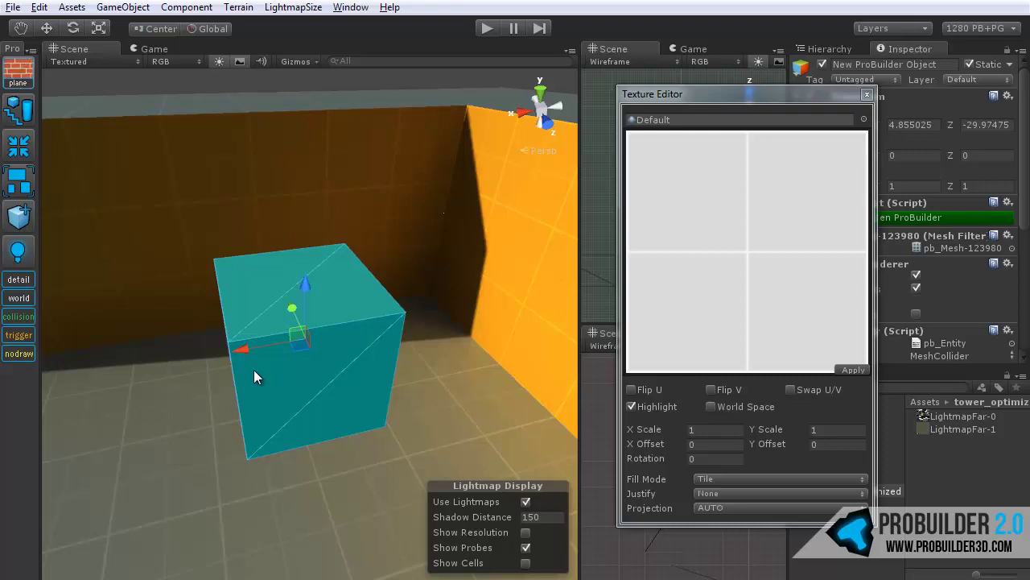
key(n)
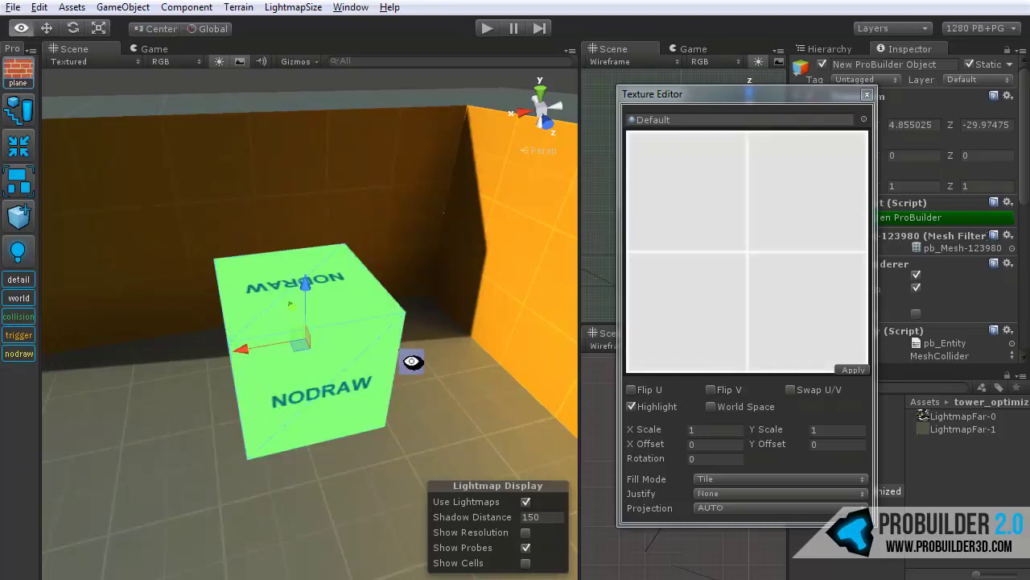
alt+drag(412, 361, 408, 341)
scroll(408, 341, up, 2)
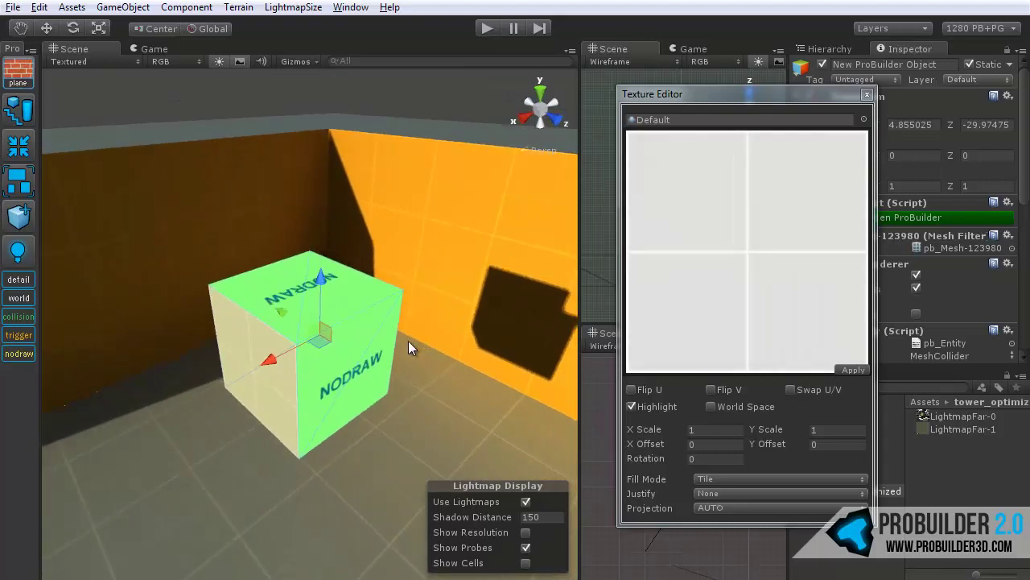
key(Escape)
Examine the cube's NoDraw faces from several angles together with the shadow it casts on the orange wall.
alt+drag(405, 336, 256, 322)
alt+drag(279, 397, 391, 434)
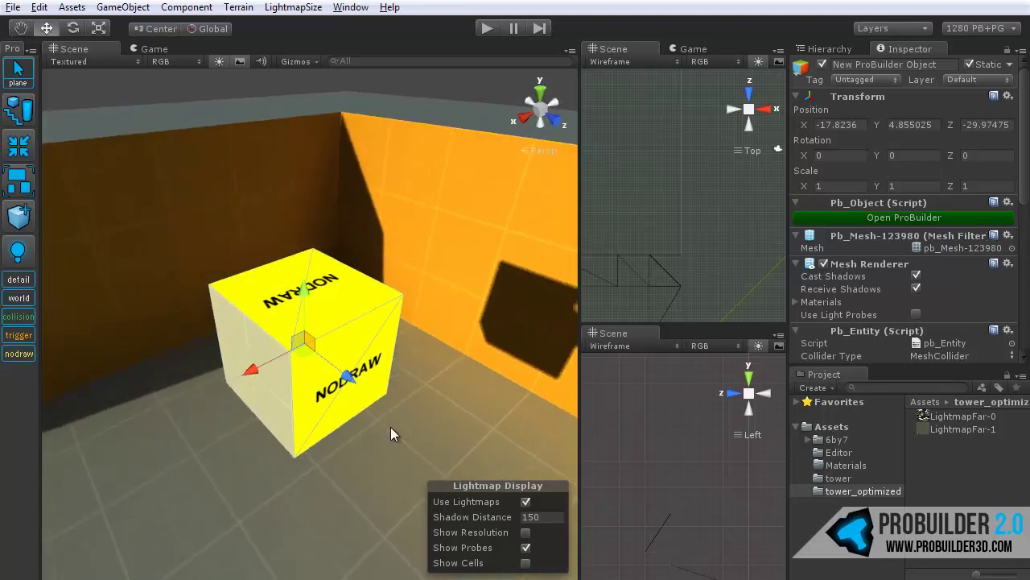
middle_drag(391, 435, 304, 376)
alt+drag(330, 421, 397, 451)
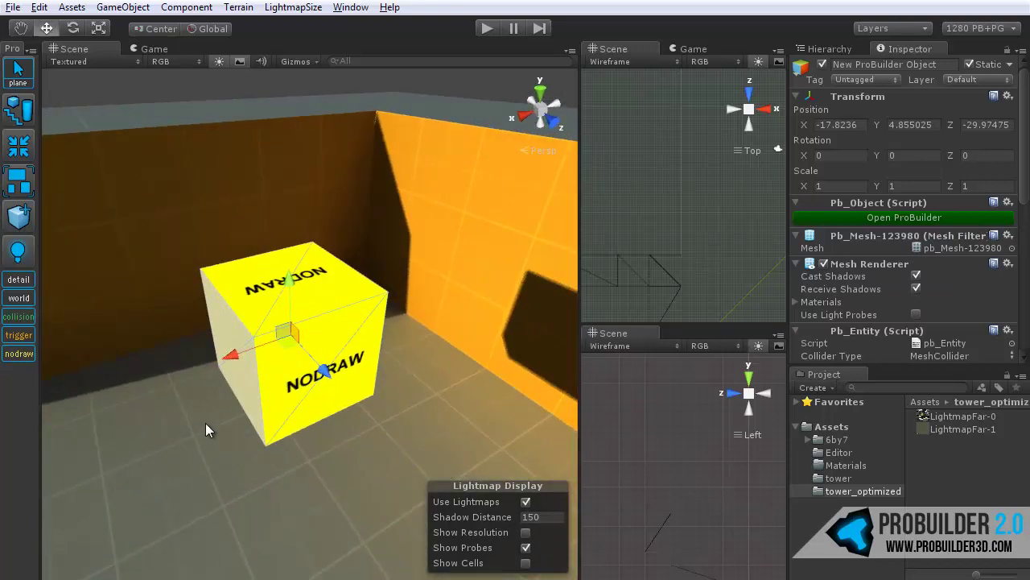
alt+drag(195, 424, 331, 434)
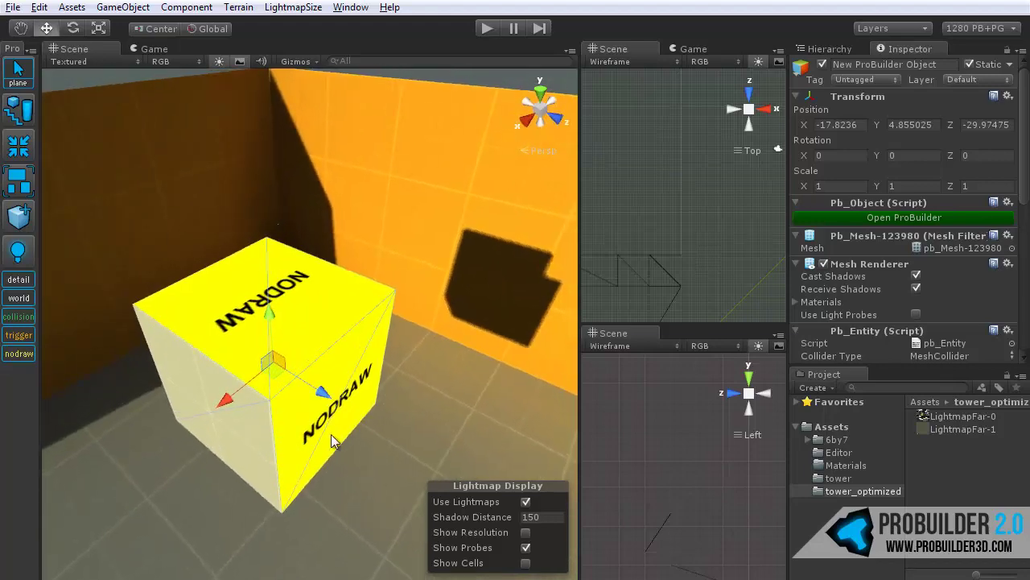
alt+drag(260, 430, 422, 325)
alt+drag(405, 380, 352, 326)
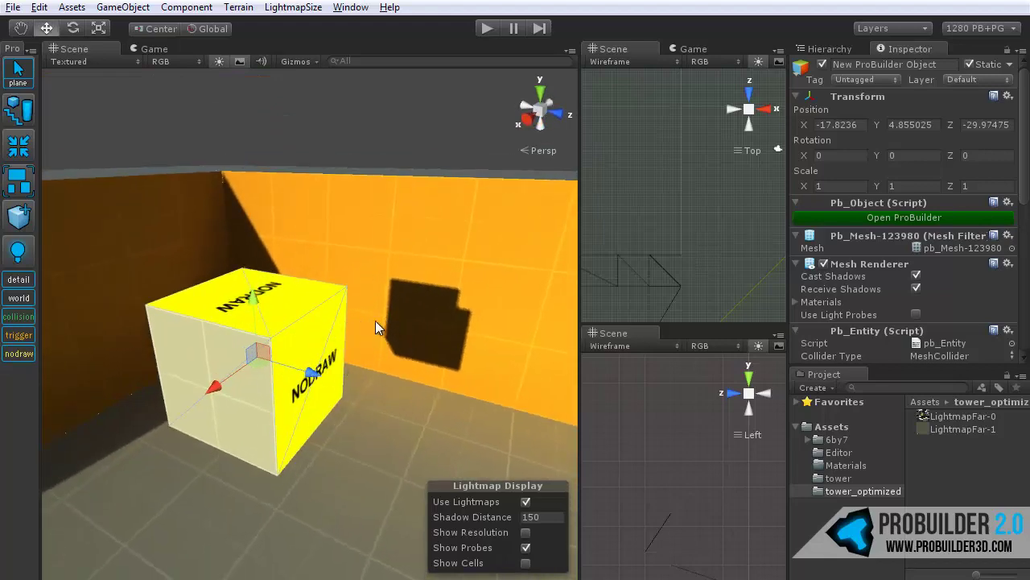
alt+drag(230, 425, 235, 461)
scroll(236, 463, down, 3)
scroll(241, 432, down, 2)
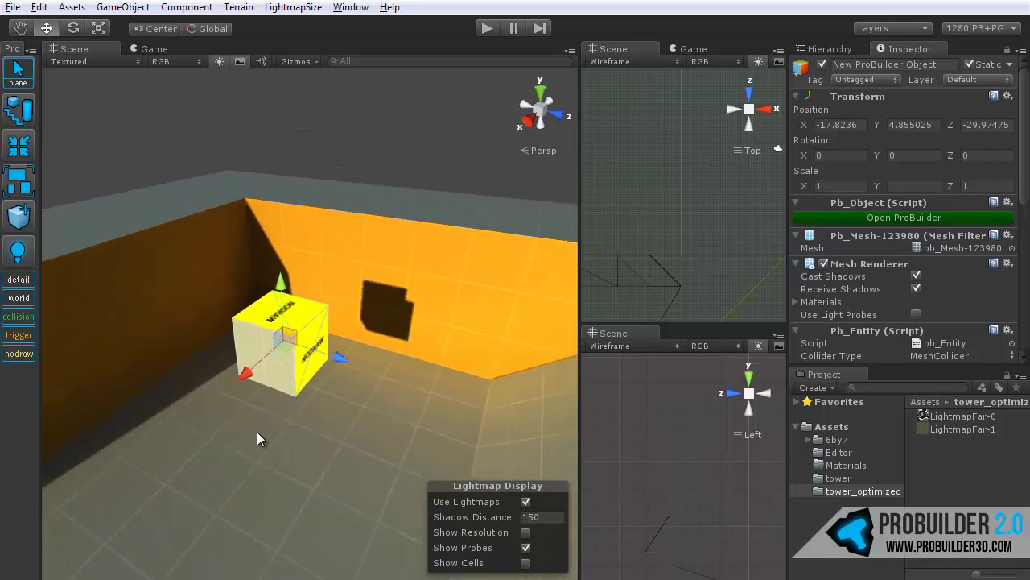
alt+drag(299, 438, 236, 457)
scroll(236, 456, up, 3)
middle_drag(402, 249, 403, 255)
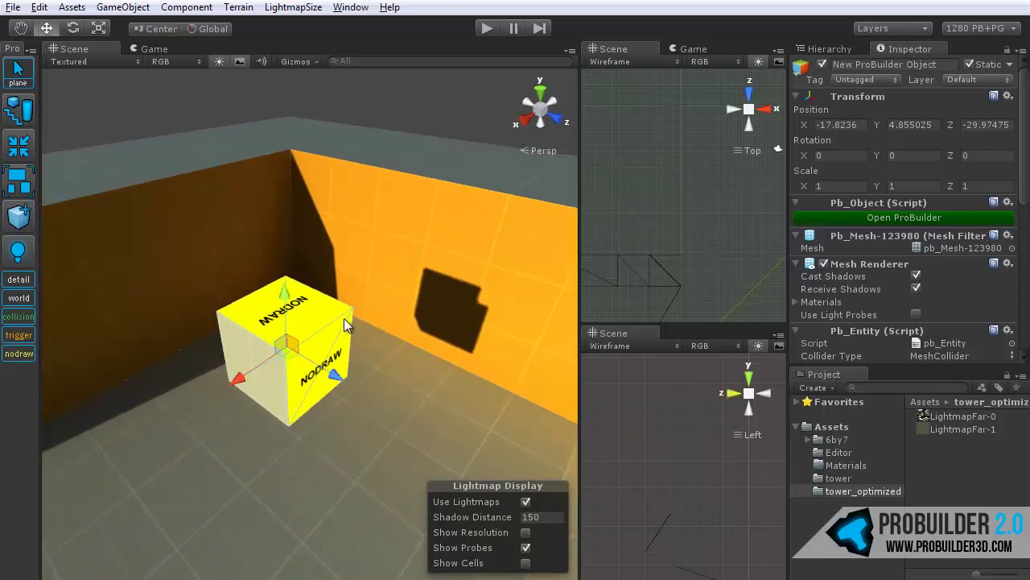
scroll(344, 325, up, 2)
scroll(345, 324, up, 2)
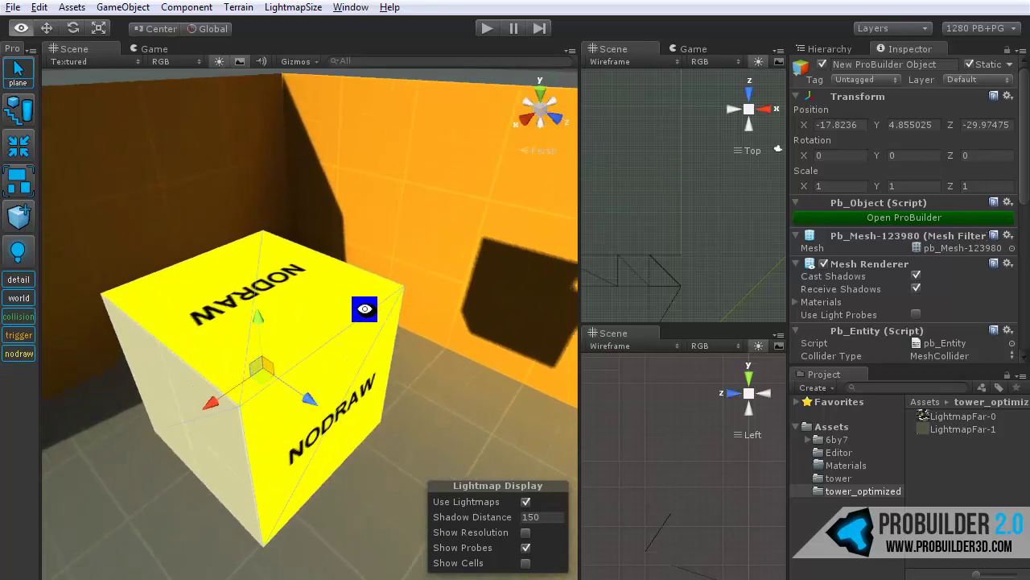
Delete the cube with the NoDraw faces from the upper ledge.
scroll(378, 328, down, 4)
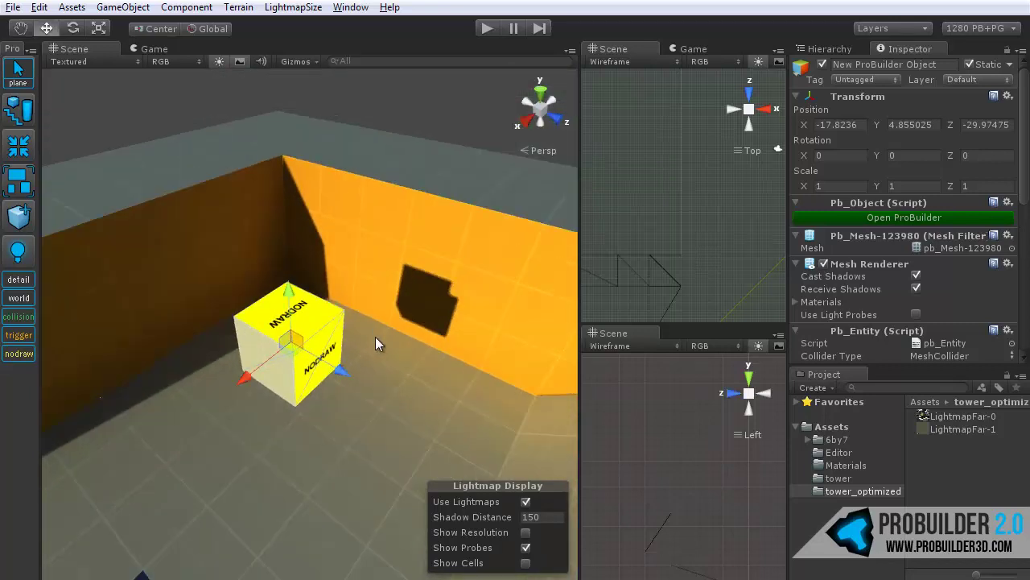
key(Delete)
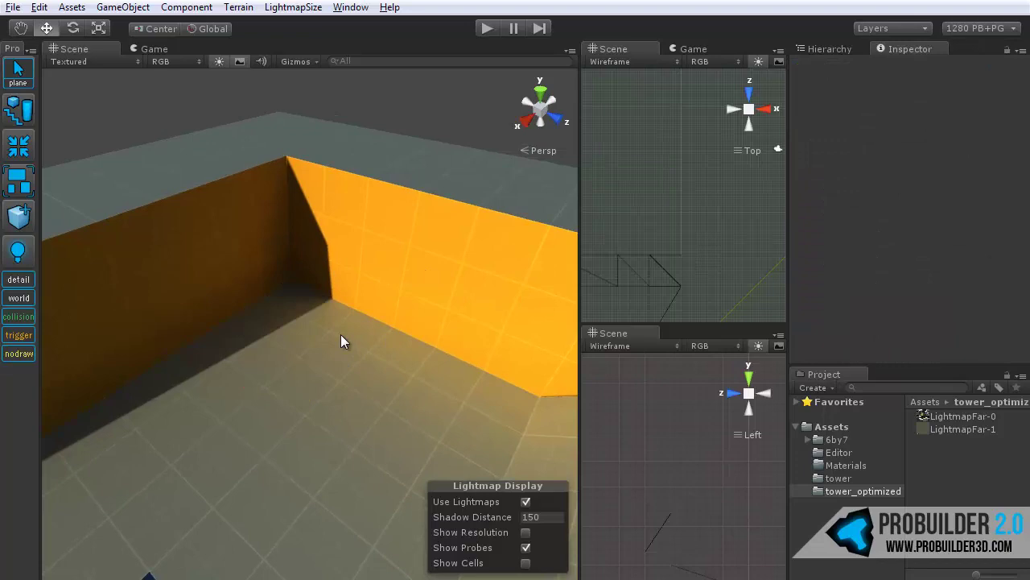
Select the orange wall block on the tower's outer corner and examine its faces and the surrounding structure.
middle_drag(341, 334, 356, 306)
scroll(356, 307, down, 2)
alt+drag(356, 306, 327, 364)
alt+drag(312, 300, 356, 345)
middle_drag(356, 346, 308, 372)
scroll(307, 371, up, 8)
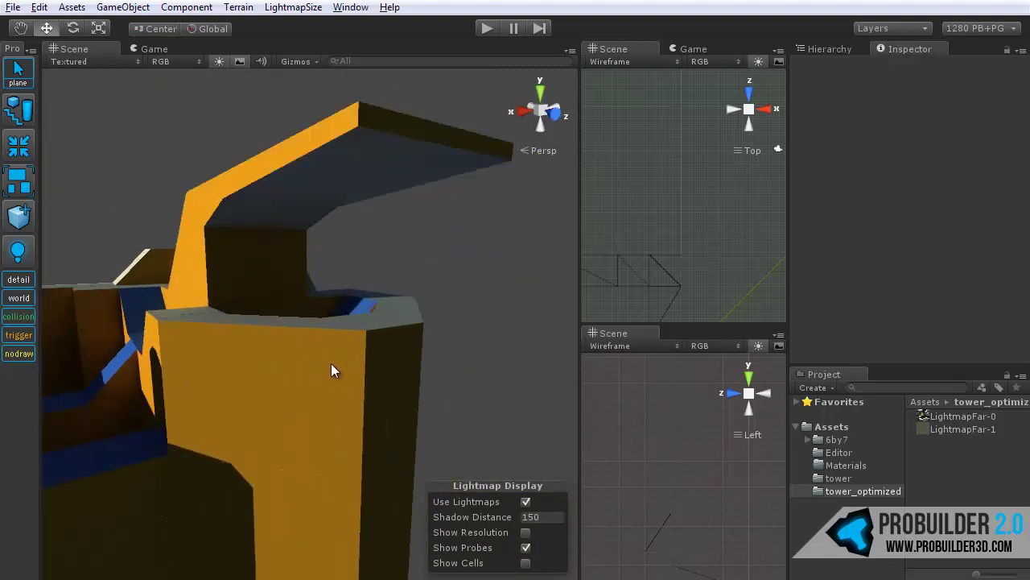
click(331, 363)
alt+drag(330, 364, 327, 317)
middle_drag(327, 317, 276, 291)
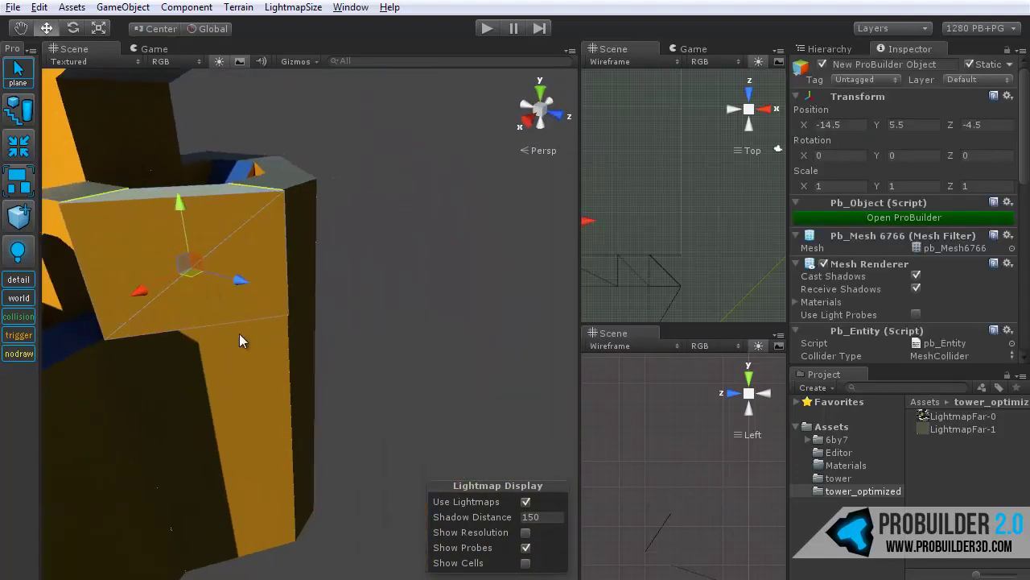
drag(188, 274, 299, 345)
alt+drag(160, 331, 292, 387)
click(293, 384)
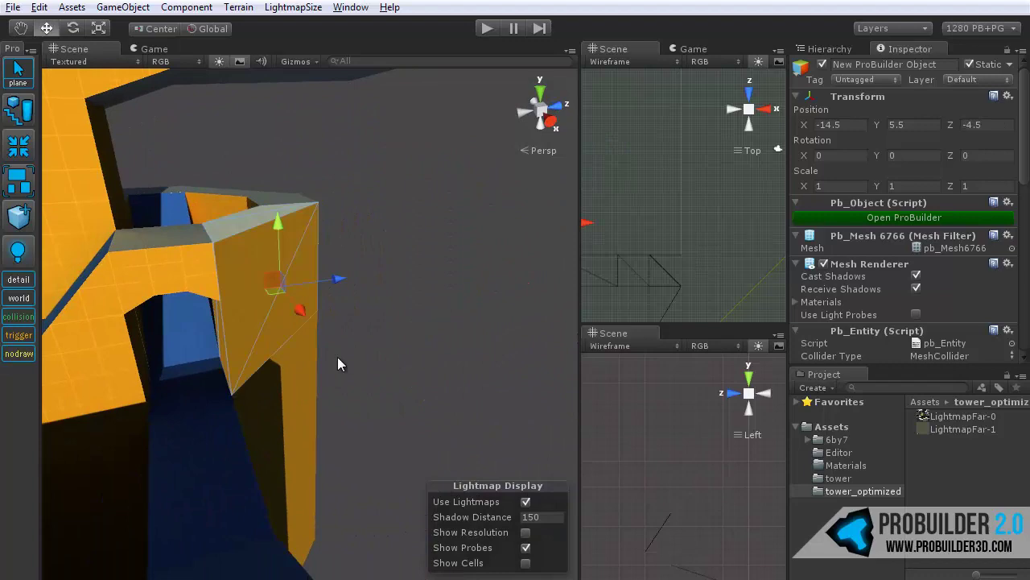
alt+drag(337, 357, 316, 390)
alt+drag(317, 353, 295, 358)
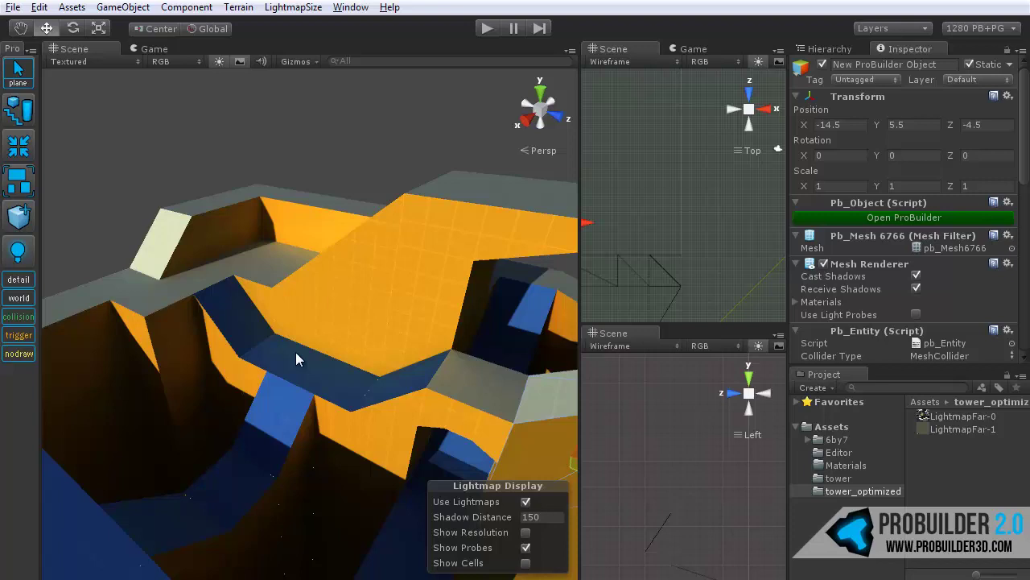
Clear the selection and examine the lighting on the upper ledge and the blue slopes below it.
click(300, 237)
alt+drag(252, 285, 288, 306)
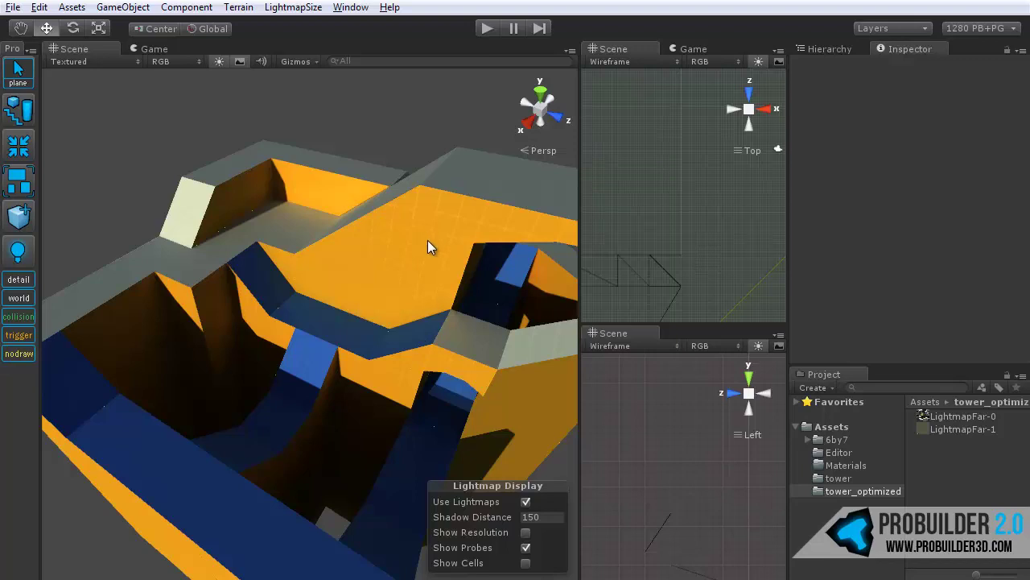
alt+drag(428, 243, 389, 252)
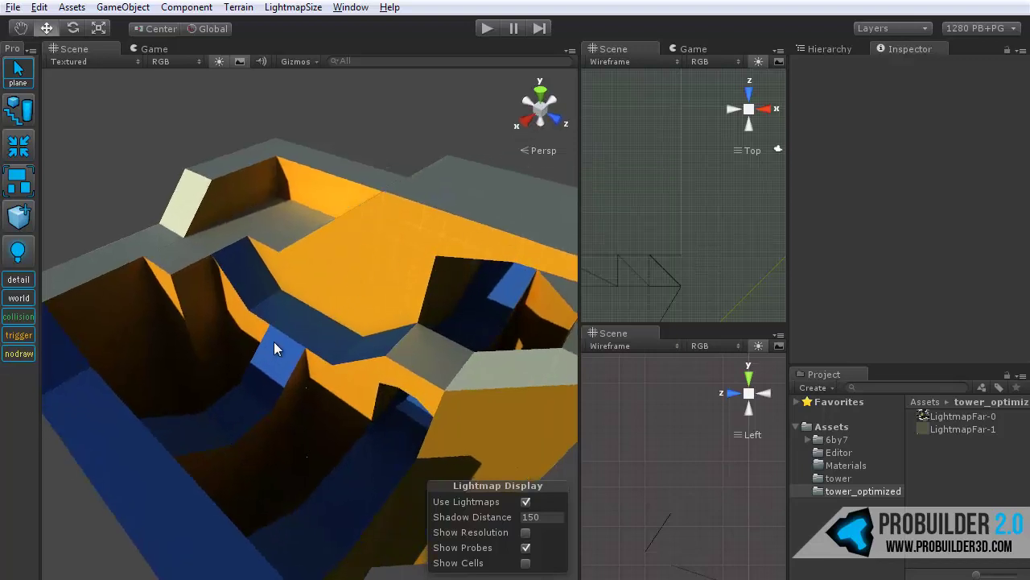
mouse_move(274, 341)
alt+mouse_down()
mouse_move(257, 271)
mouse_move(269, 334)
alt+mouse_up()
scroll(269, 334, up, 4)
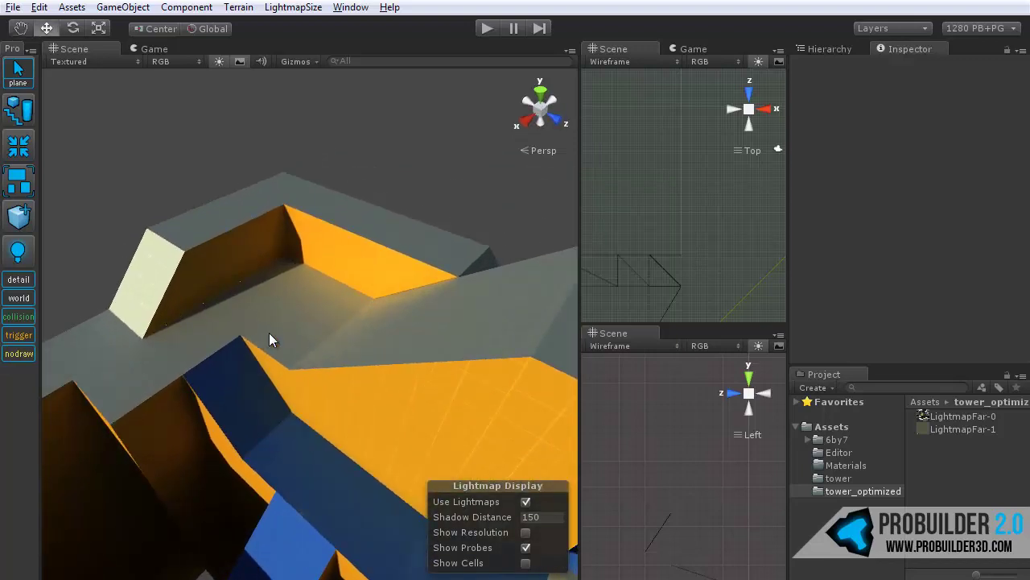
scroll(277, 331, down, 2)
scroll(276, 338, down, 1)
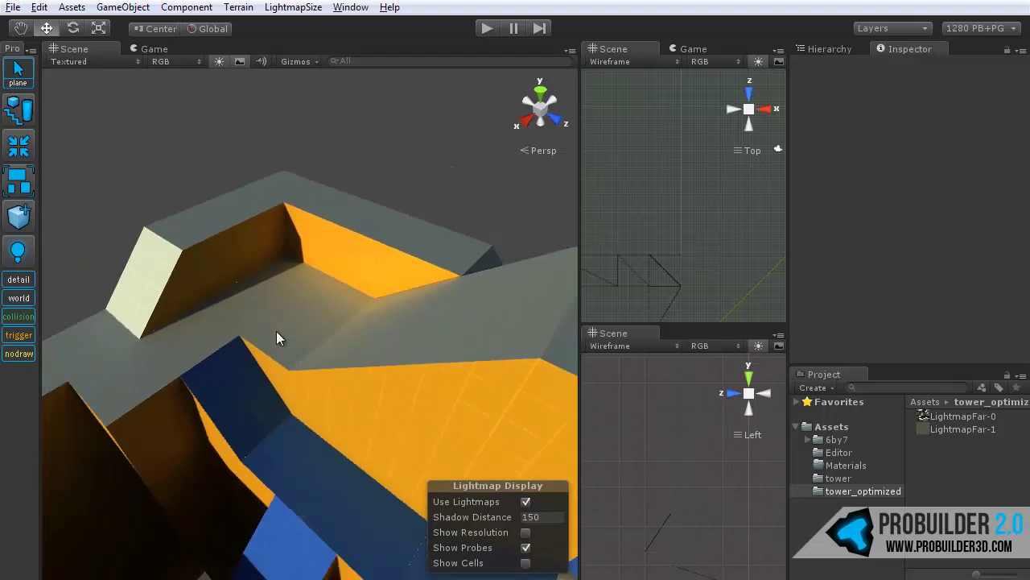
Try moving the blue sloped block on the inner edge below the upper ledge, and undo the change.
click(245, 380)
drag(256, 484, 397, 330)
key(ctrl+z)
scroll(348, 394, down, 5)
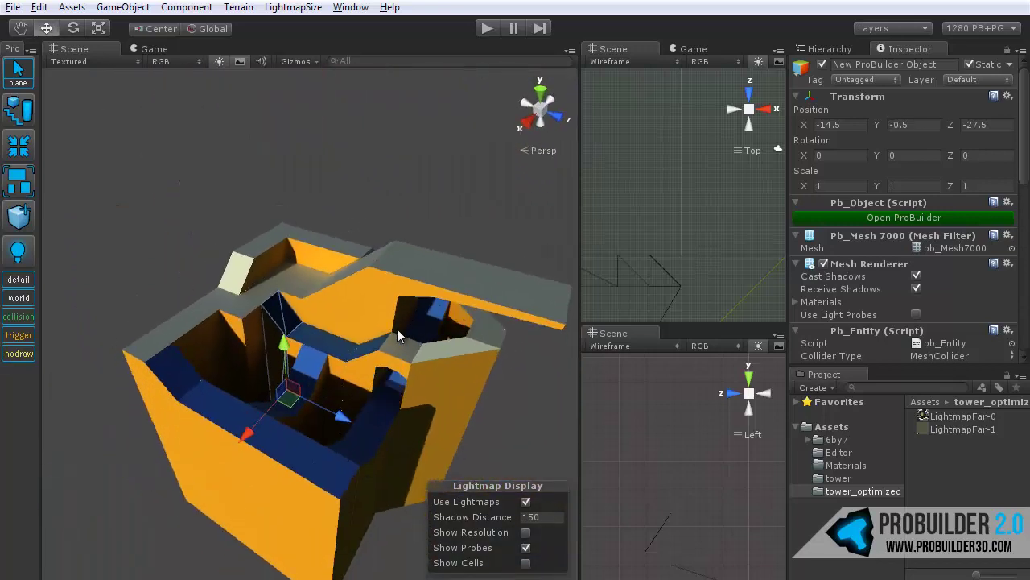
Clear the selection, generate the tower's lightmaps and dismiss the completion message.
middle_drag(397, 329, 368, 354)
scroll(368, 354, up, 4)
middle_drag(338, 278, 308, 300)
click(361, 203)
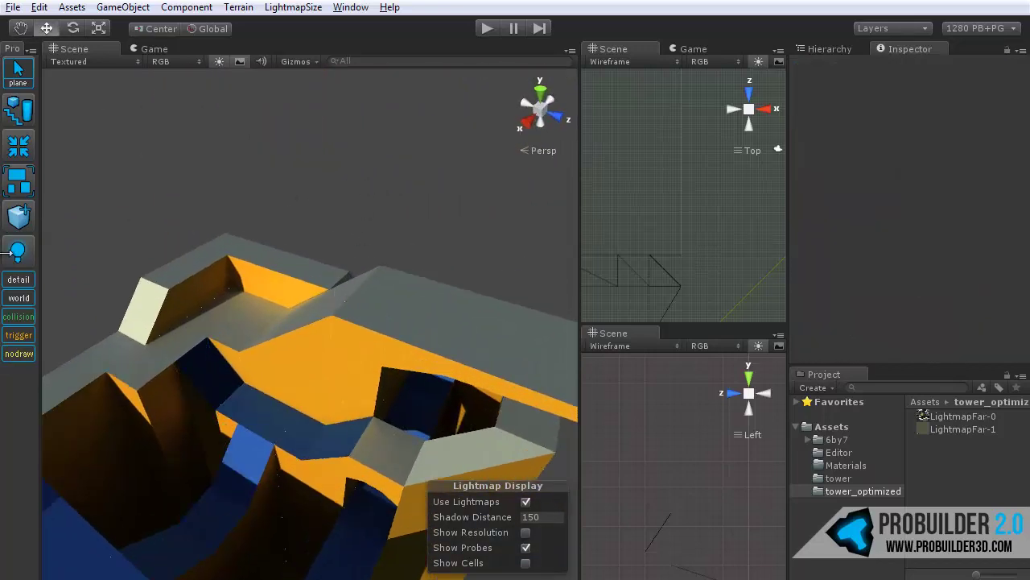
click(18, 251)
click(586, 332)
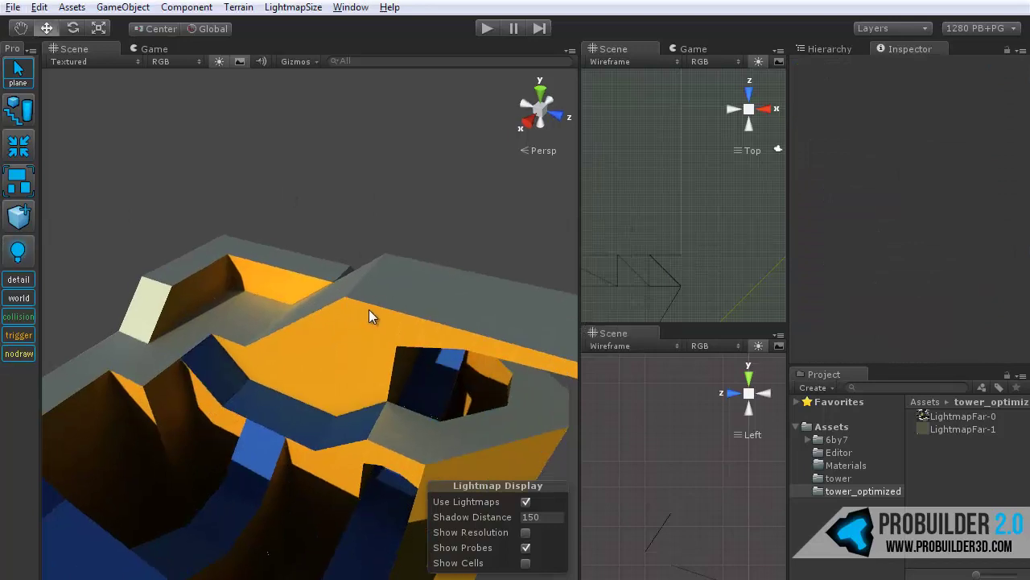
Look up the Auto NoDraw (Beta!) action among the ProBuilder actions.
alt+right_drag(369, 309, 312, 297)
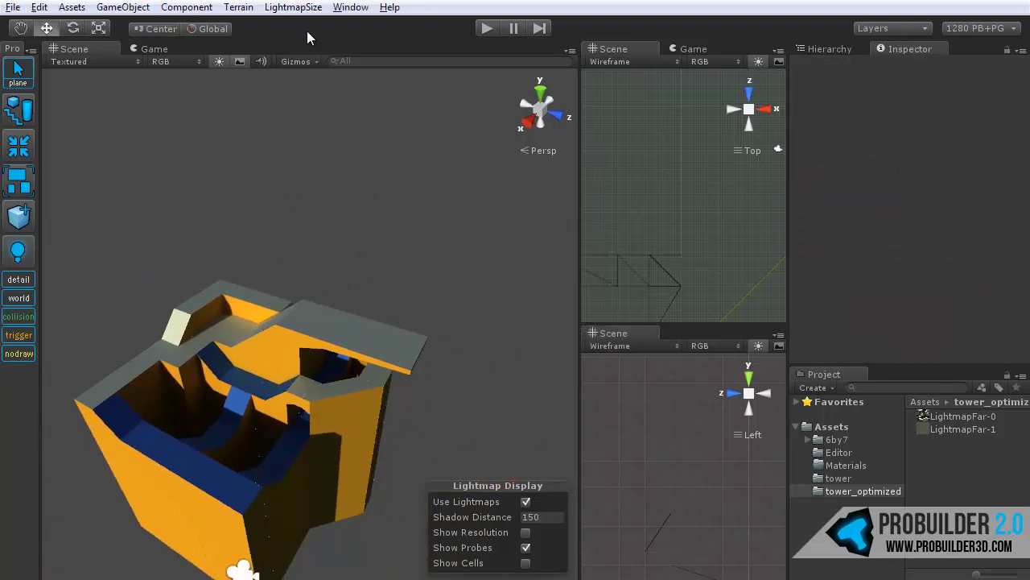
click(351, 7)
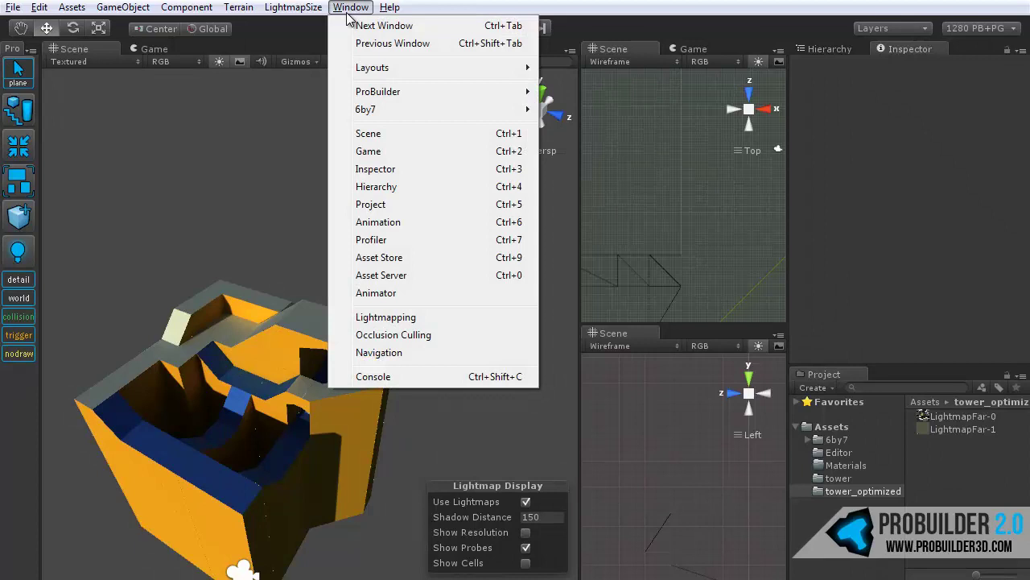
mouse_move(401, 93)
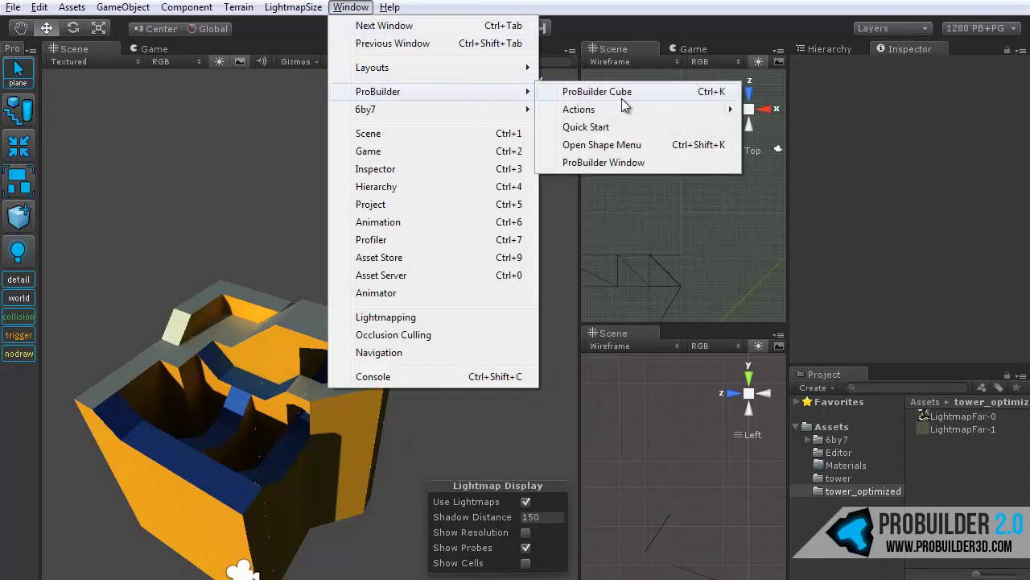
mouse_move(620, 113)
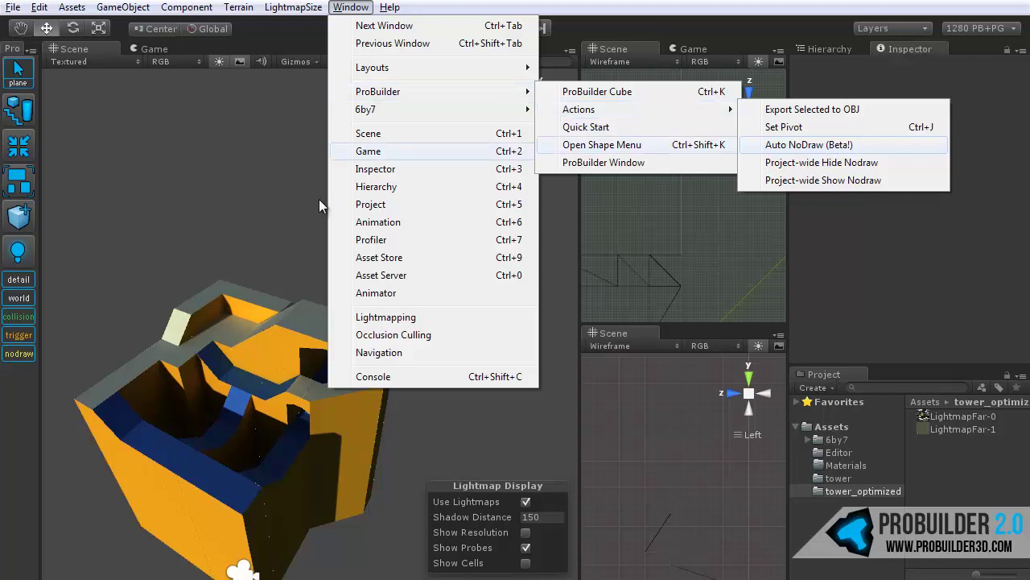
click(832, 153)
Generate the lightmaps once more with nothing selected, dismiss the completion message and check the tower's inner bays.
alt+drag(241, 208, 375, 310)
scroll(383, 325, up, 3)
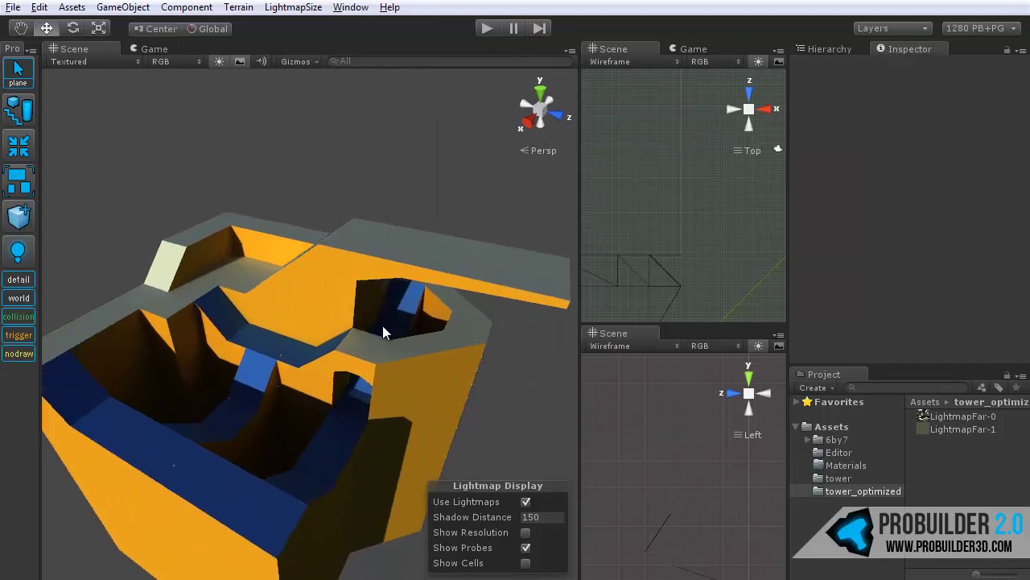
middle_drag(383, 325, 370, 269)
scroll(405, 299, up, 1)
click(403, 298)
alt+right_drag(403, 298, 415, 333)
alt+drag(415, 333, 383, 173)
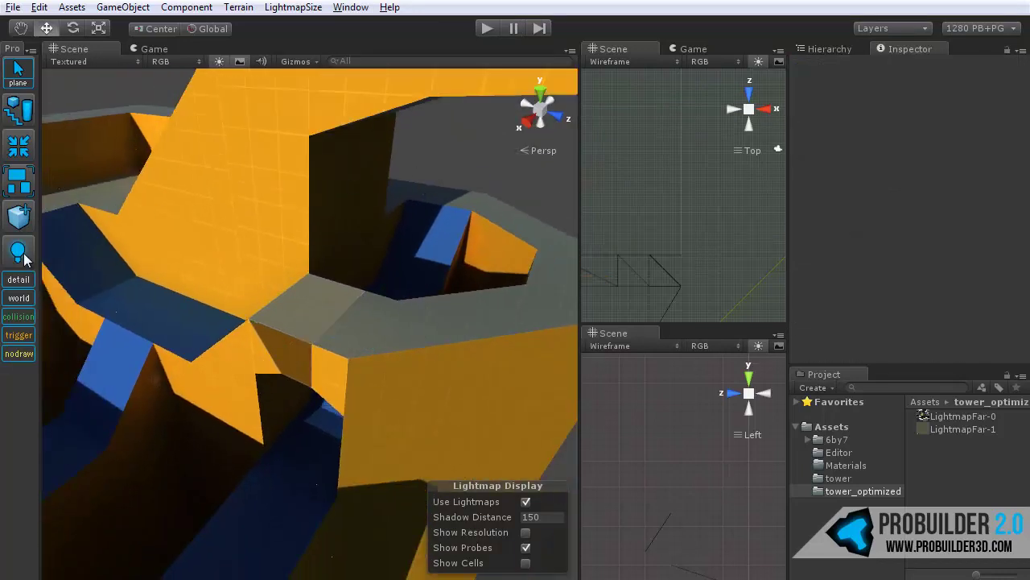
click(587, 332)
mouse_move(282, 332)
alt+mouse_down()
mouse_move(329, 349)
mouse_move(271, 314)
alt+mouse_up()
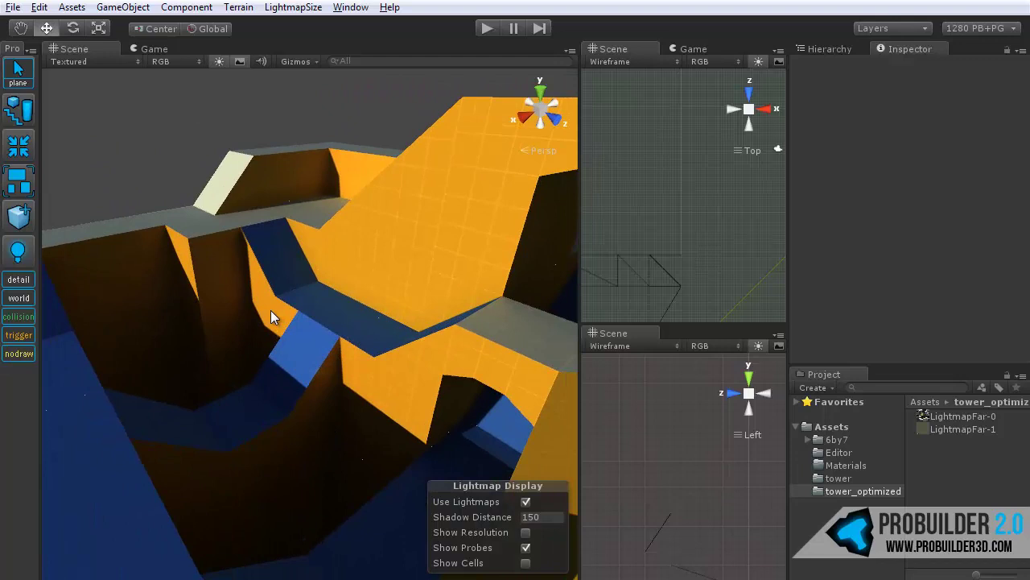
Examine the lightmapped shading on the tower's inner bays, ledges and blue sloped blocks from several angles.
alt+drag(329, 314, 271, 361)
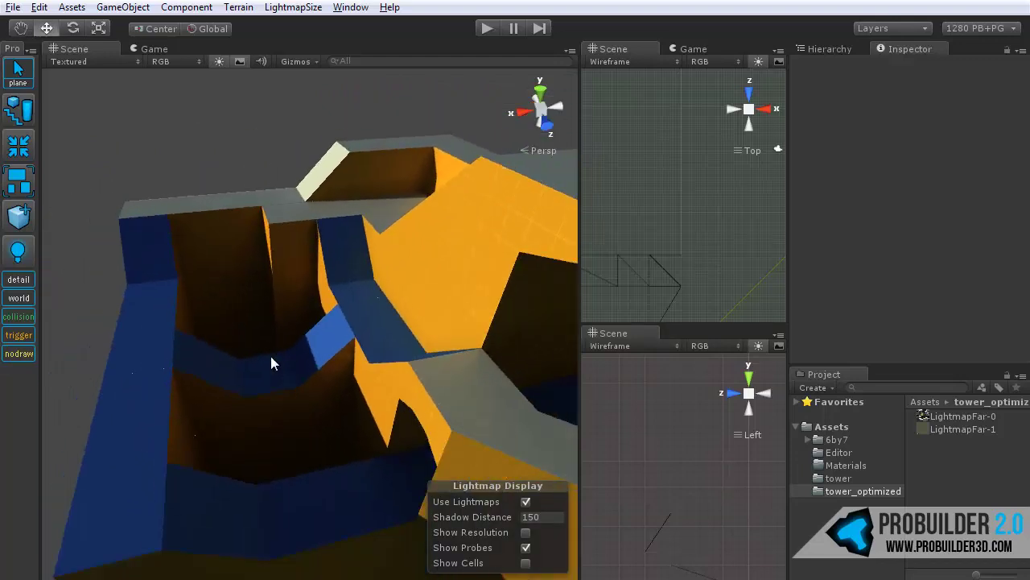
middle_drag(379, 348, 355, 346)
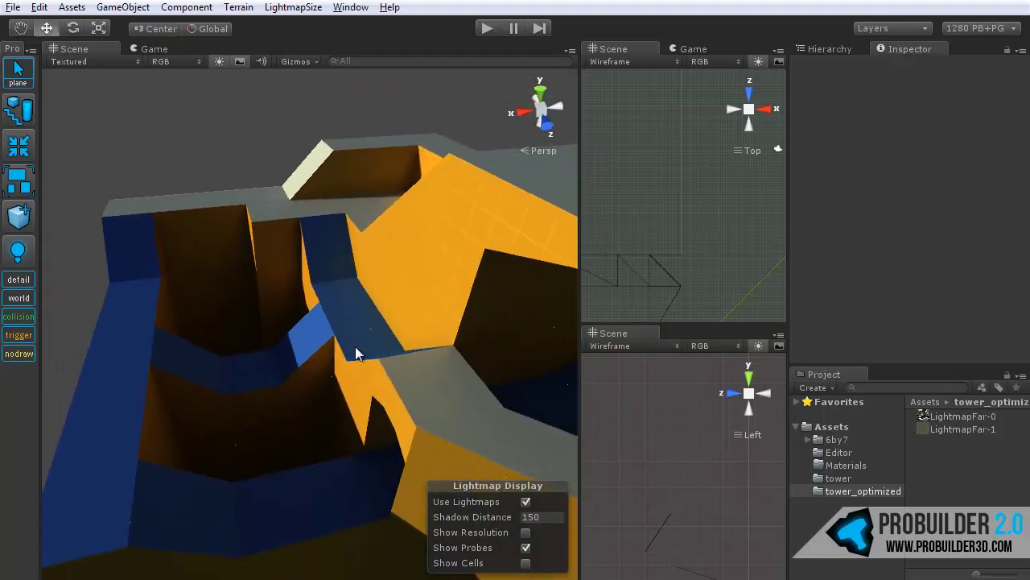
alt+drag(355, 347, 427, 351)
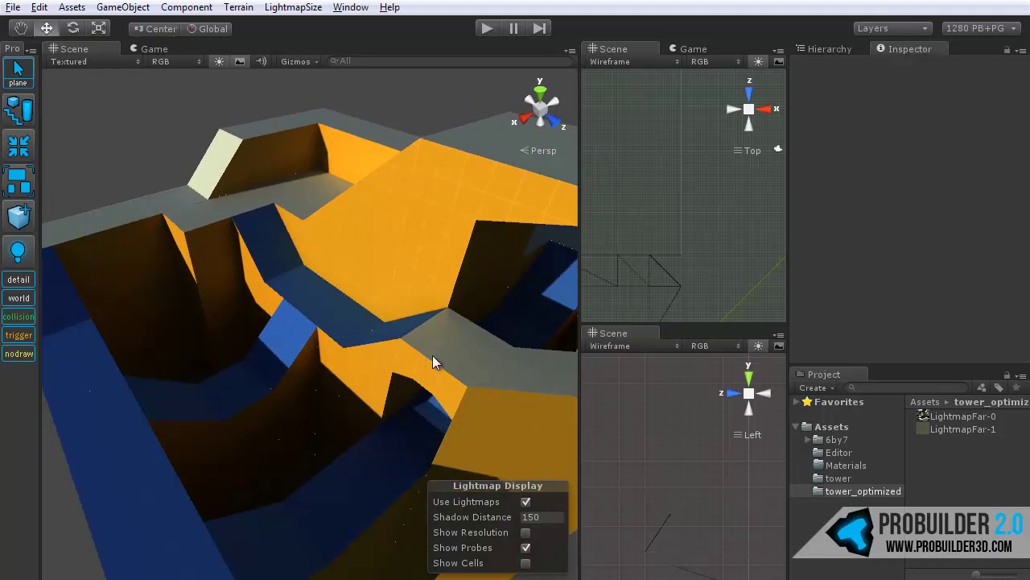
alt+drag(295, 311, 326, 308)
scroll(325, 304, down, 2)
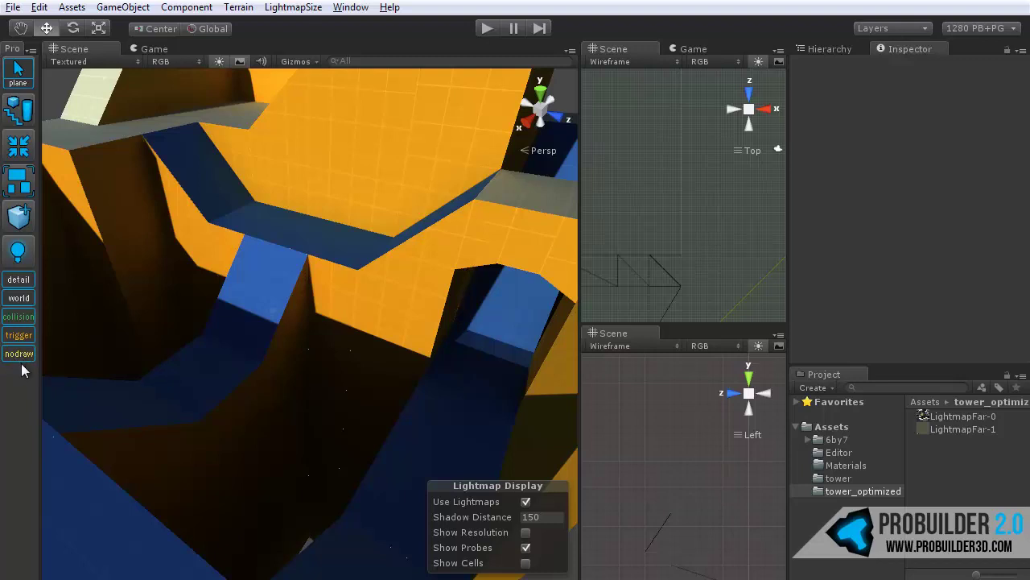
middle_drag(170, 342, 218, 338)
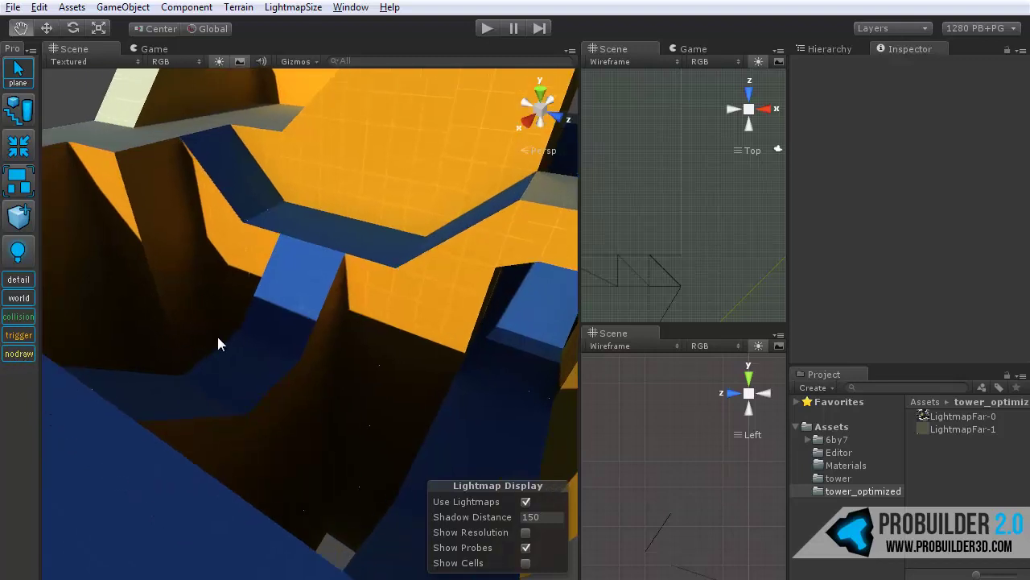
Inspect the NoDraw faces covering the underside of the tower.
scroll(219, 335, down, 3)
alt+drag(220, 338, 262, 344)
middle_drag(262, 338, 252, 313)
mouse_move(251, 313)
alt+mouse_down()
mouse_move(268, 334)
mouse_move(248, 322)
alt+mouse_up()
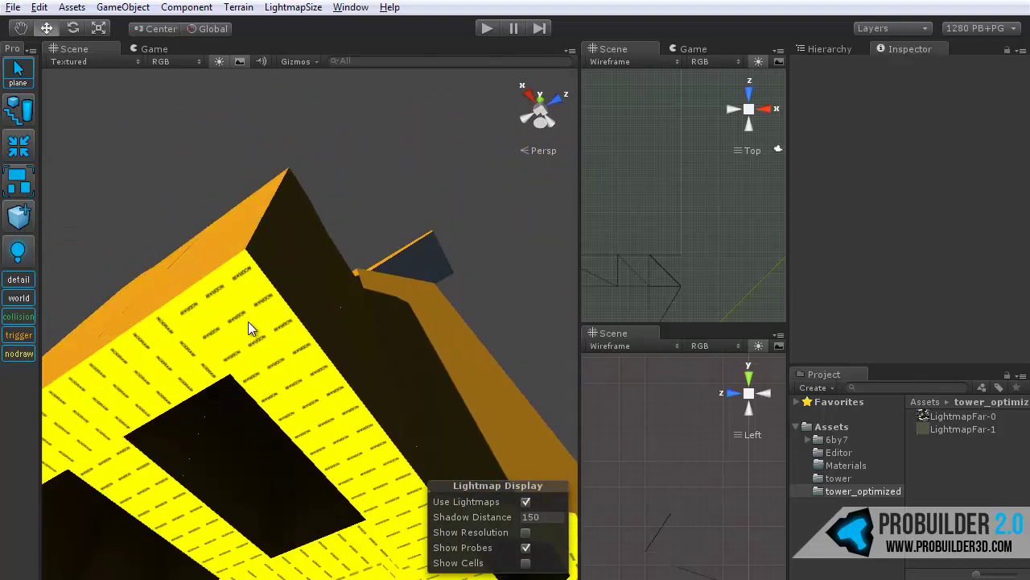
middle_drag(248, 322, 305, 287)
scroll(305, 286, down, 2)
middle_drag(350, 326, 331, 308)
scroll(331, 308, down, 2)
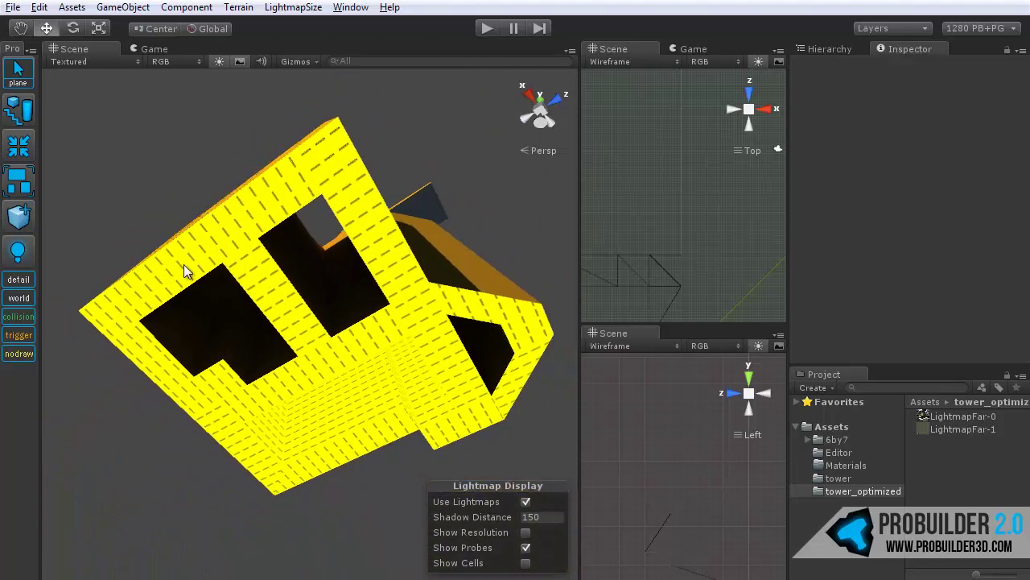
Toggle the visibility of the NoDraw faces off and back on while viewing the tower's underside.
click(33, 362)
alt+drag(221, 354, 99, 357)
click(20, 353)
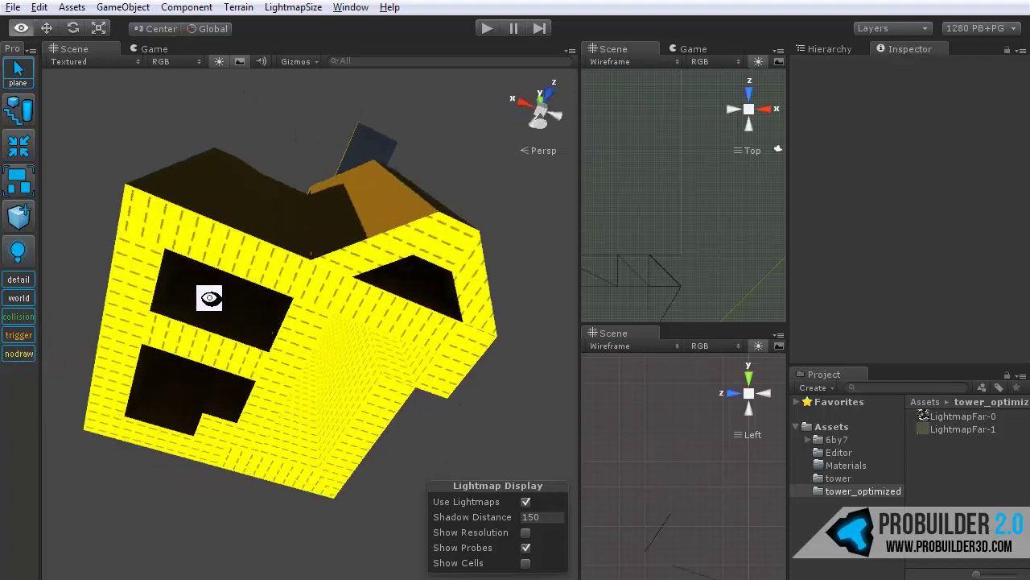
Review the tower's upper openings and overhanging ledge from above, and hide the NoDraw faces.
alt+drag(209, 295, 183, 391)
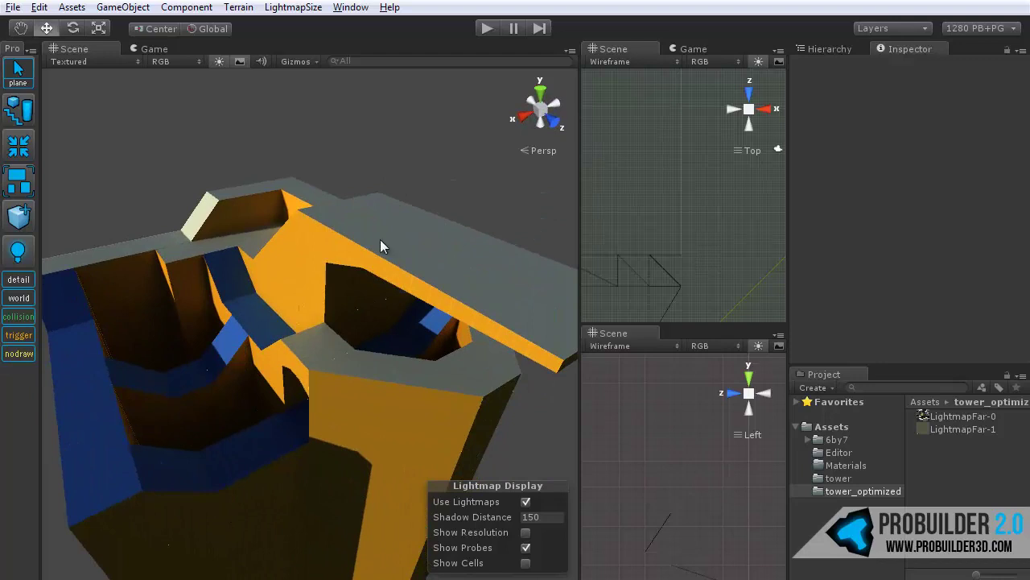
alt+drag(324, 290, 95, 343)
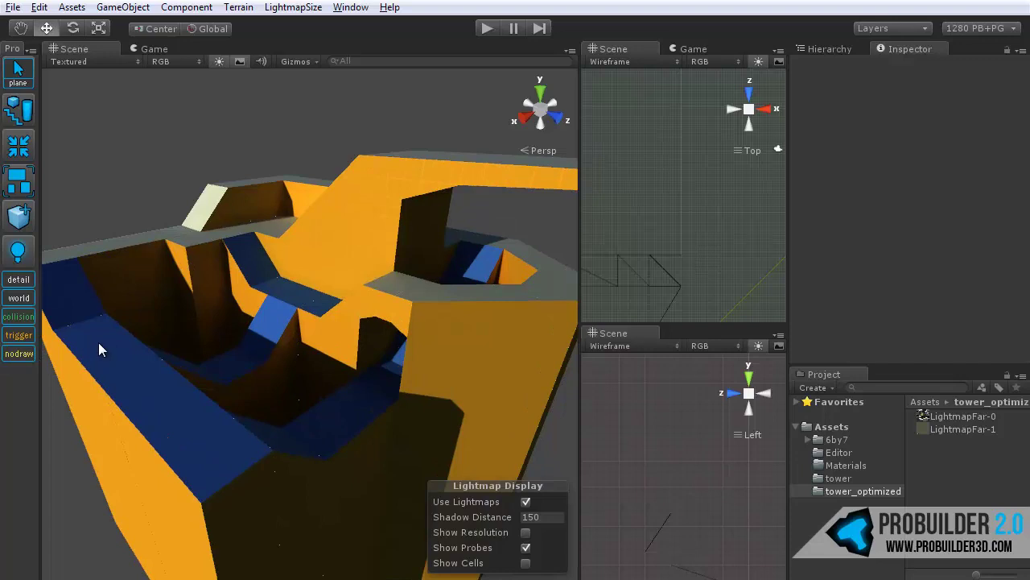
alt+drag(98, 349, 219, 383)
alt+drag(265, 292, 306, 332)
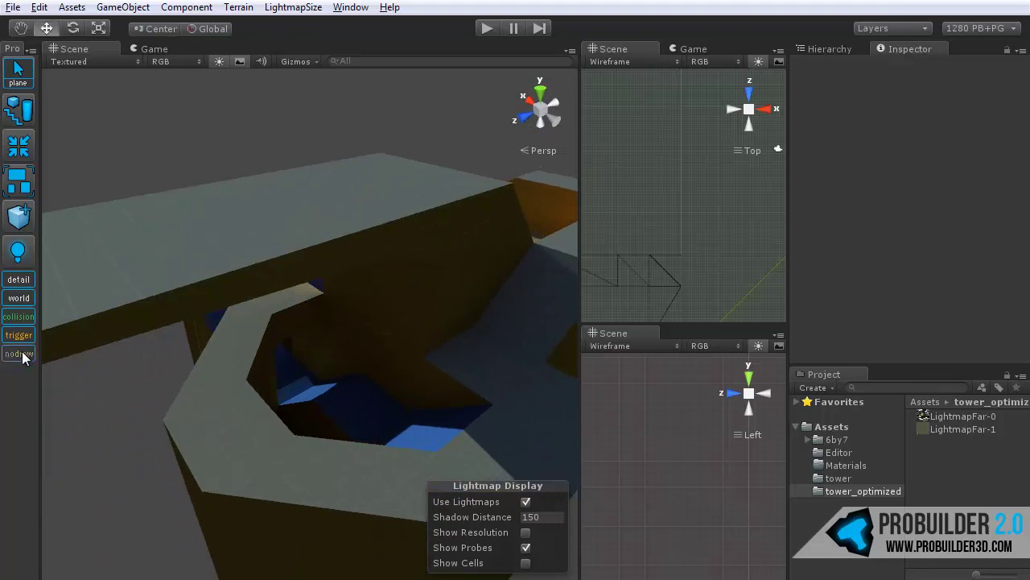
Examine the whole lightmapped tower from above and around its sides with the NoDraw faces hidden.
alt+drag(239, 400, 383, 334)
middle_drag(385, 334, 338, 334)
scroll(356, 353, down, 2)
alt+drag(337, 334, 301, 328)
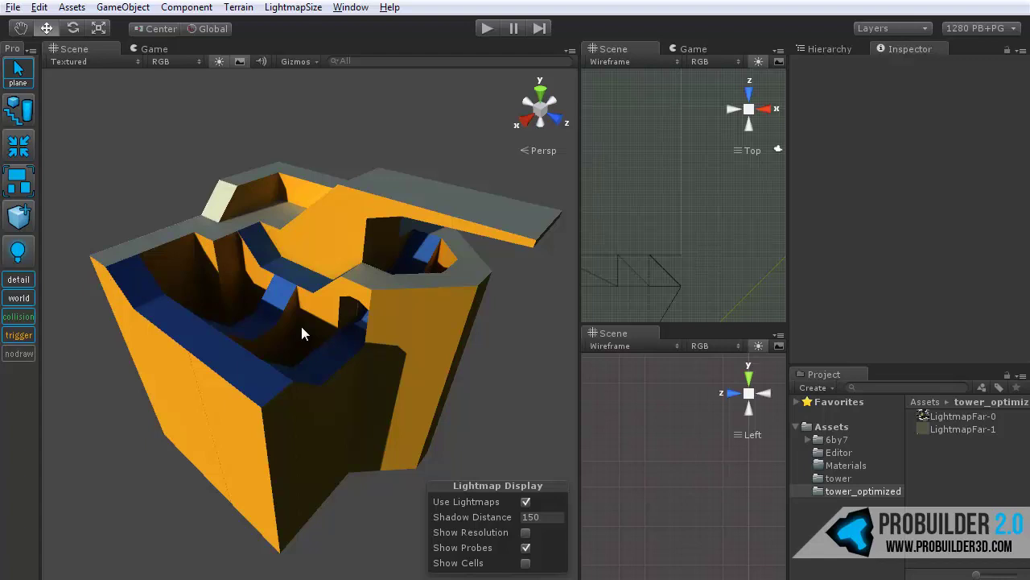
middle_drag(311, 337, 286, 342)
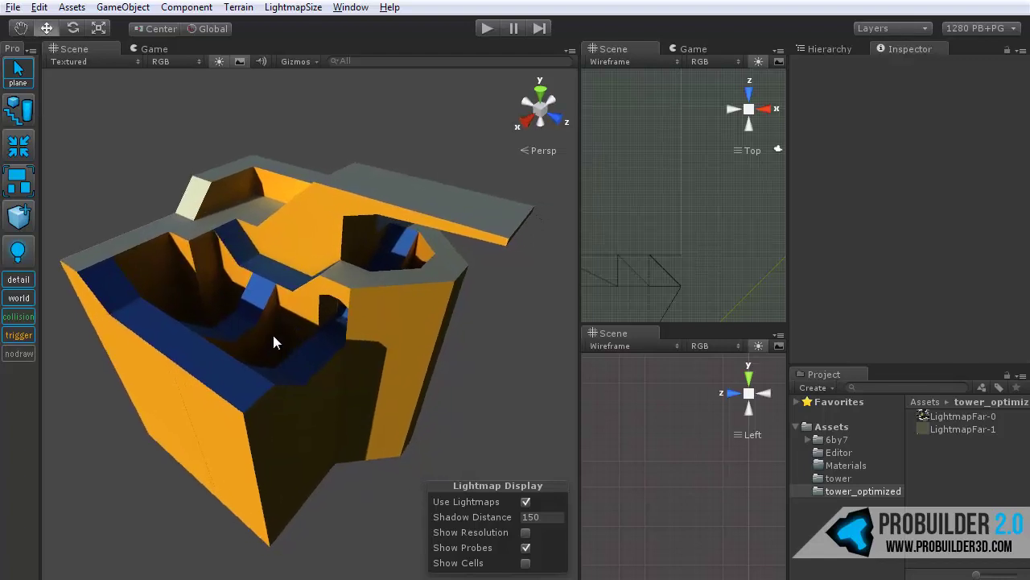
mouse_move(273, 331)
right_down()
mouse_move(280, 338)
mouse_move(259, 346)
right_up()
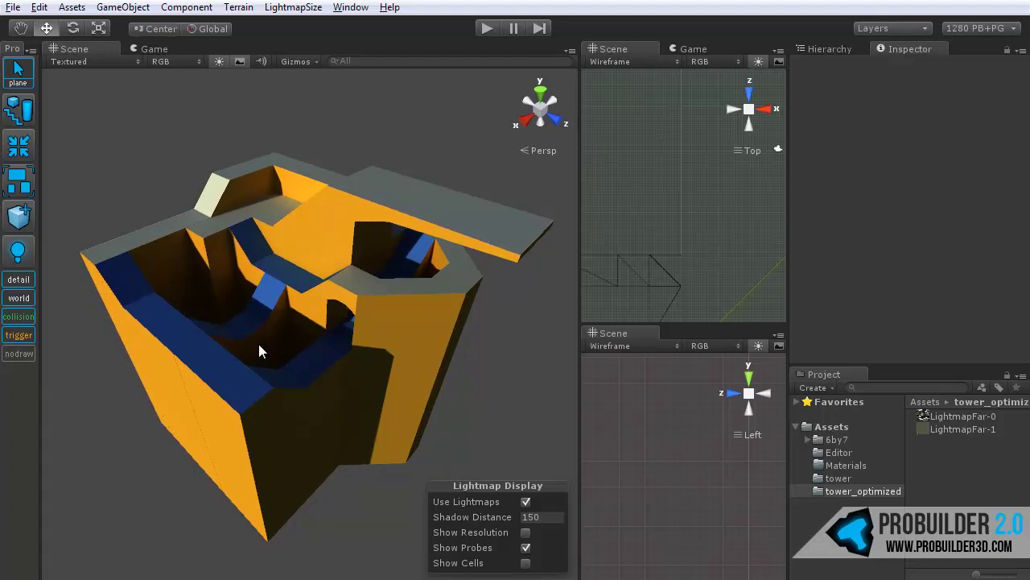
alt+drag(164, 364, 183, 378)
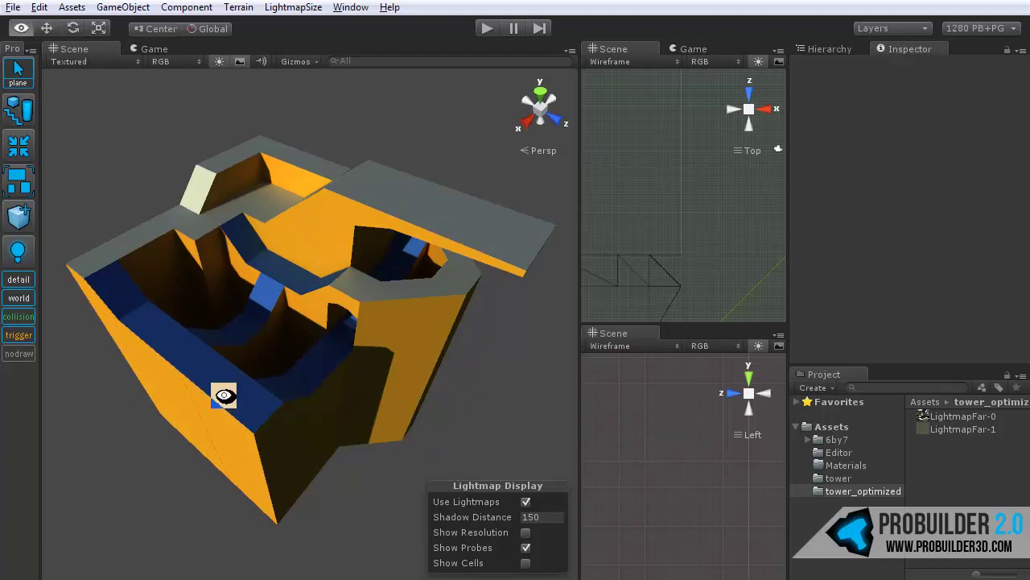
alt+drag(223, 395, 221, 369)
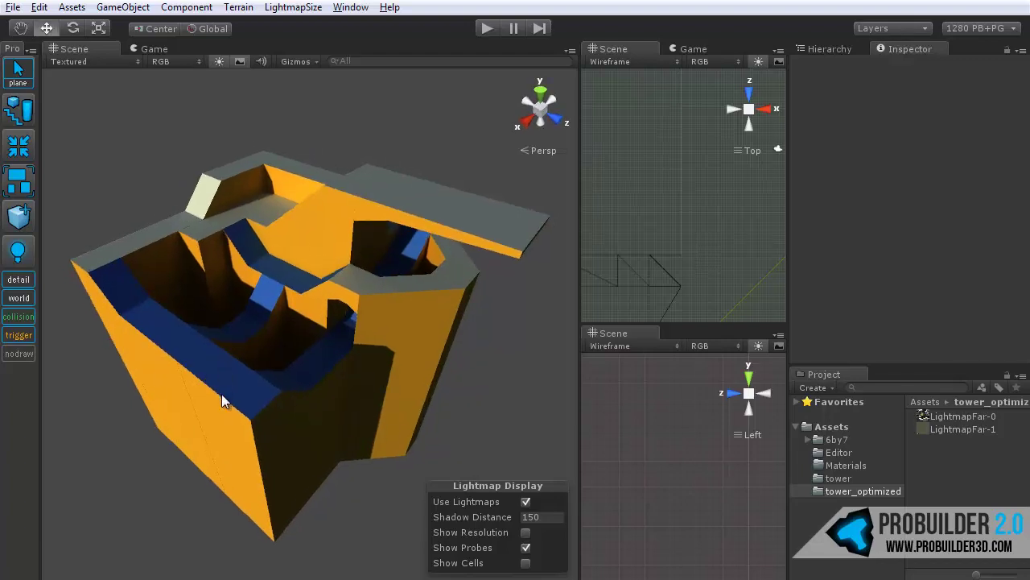